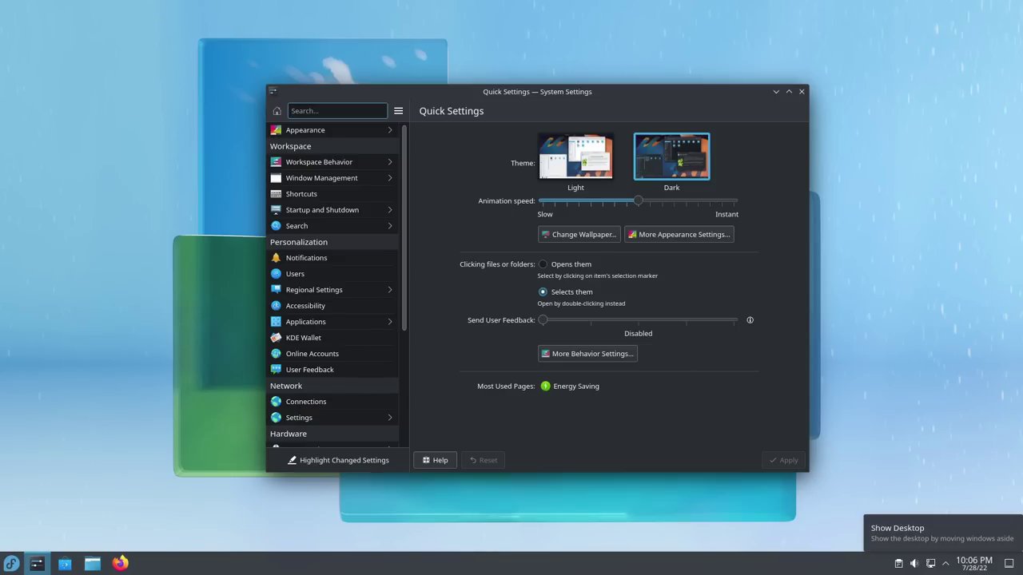
# Step: Search System Settings for 'mouse' and open the Cursors page, showing Breeze at size 24
pyautogui.scroll(-4, 351, 175)
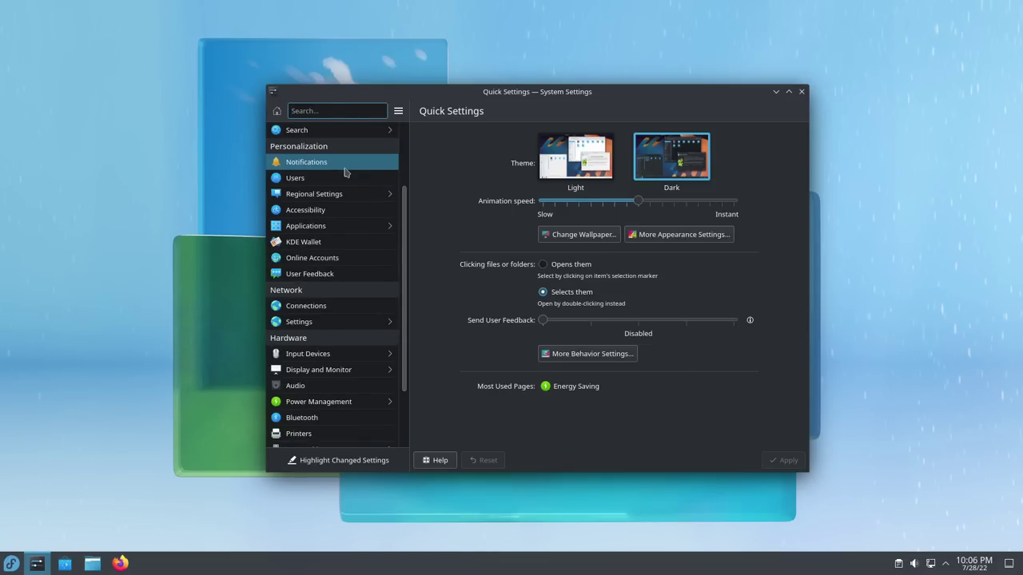
pyautogui.scroll(5, 345, 173)
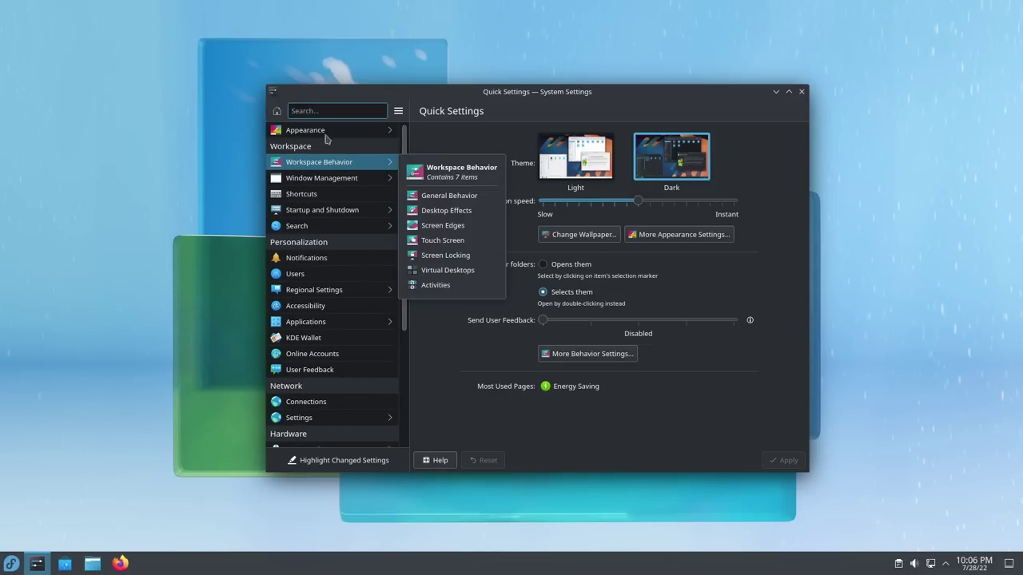
pyautogui.write('monitor')
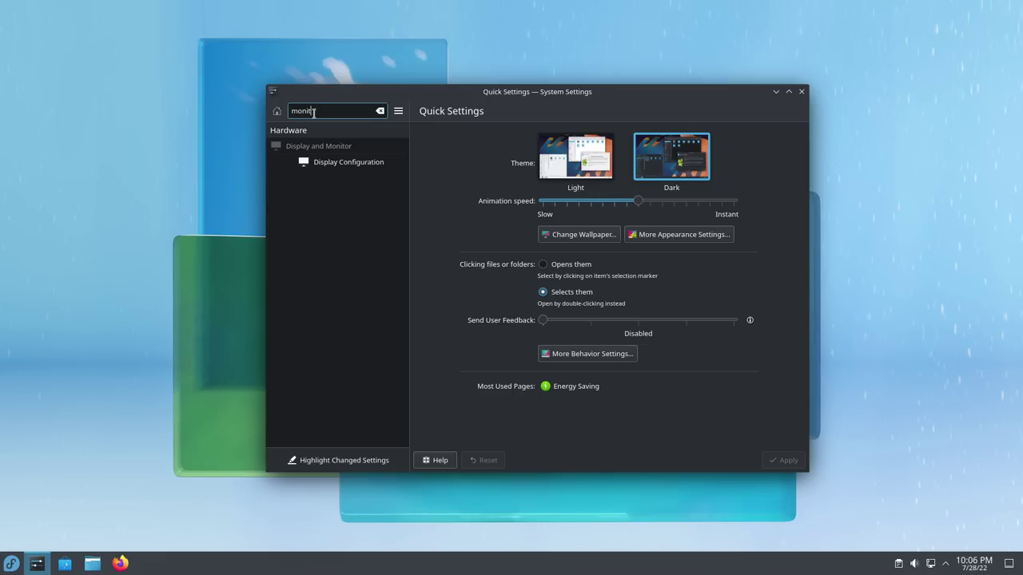
pyautogui.press('BackSpace')
pyautogui.press('BackSpace')
pyautogui.press('BackSpace')
pyautogui.press('BackSpace')
pyautogui.press('BackSpace')
pyautogui.write('mouse')
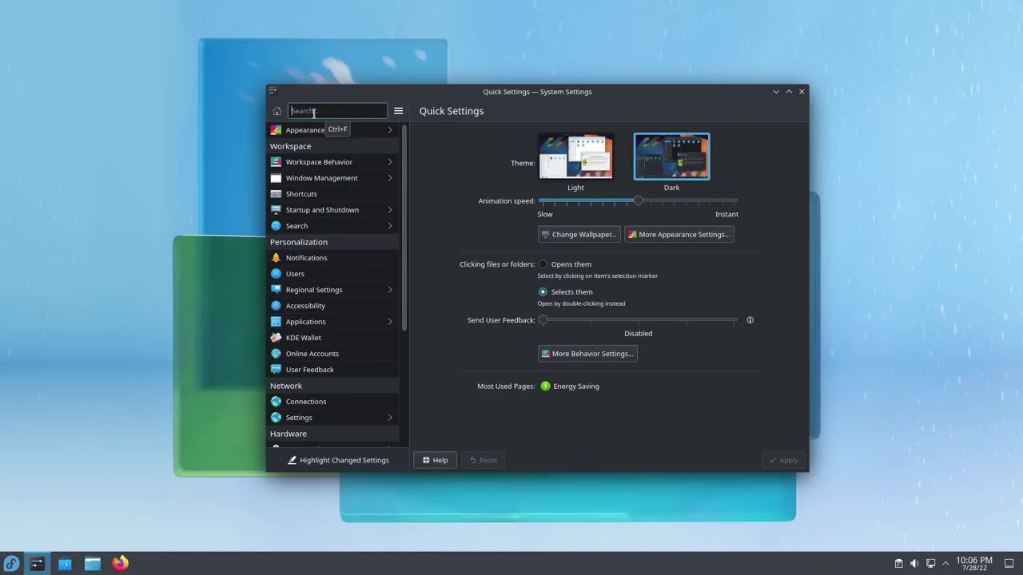
pyautogui.click(325, 144)
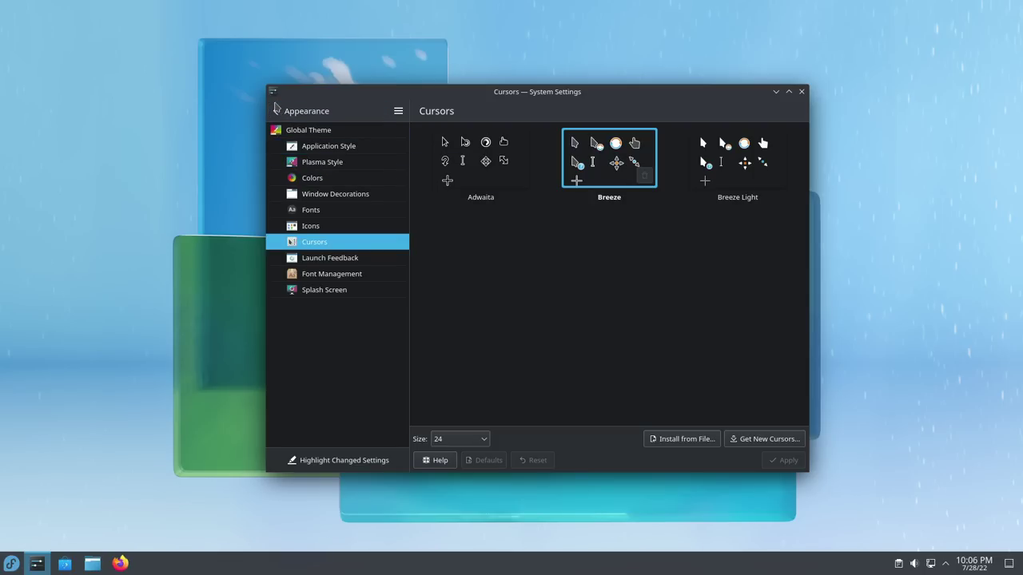
# Step: Clear the 'mouse' search and return to the full settings category list
pyautogui.click(282, 111)
pyautogui.click(380, 111)
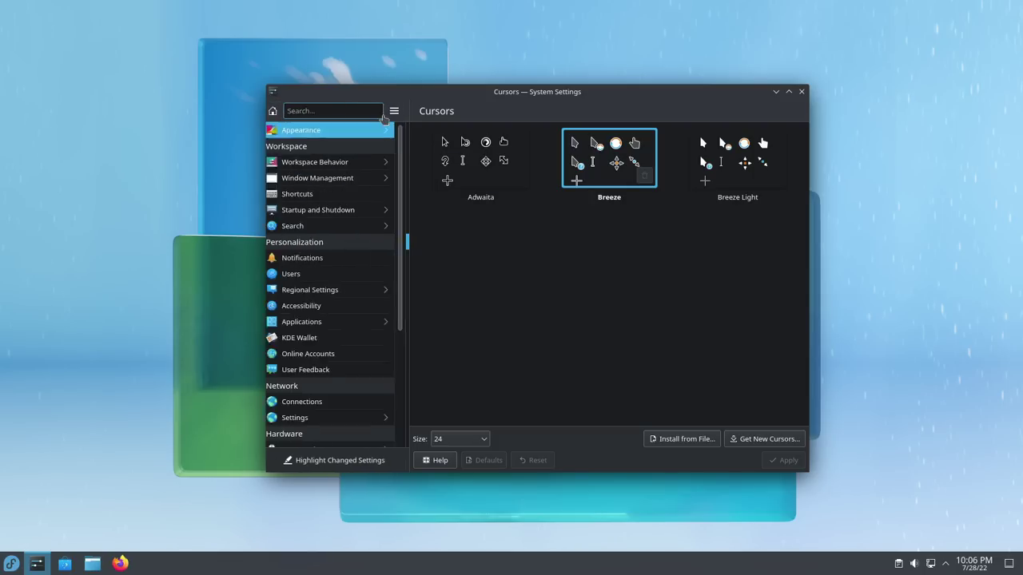
pyautogui.click(282, 112)
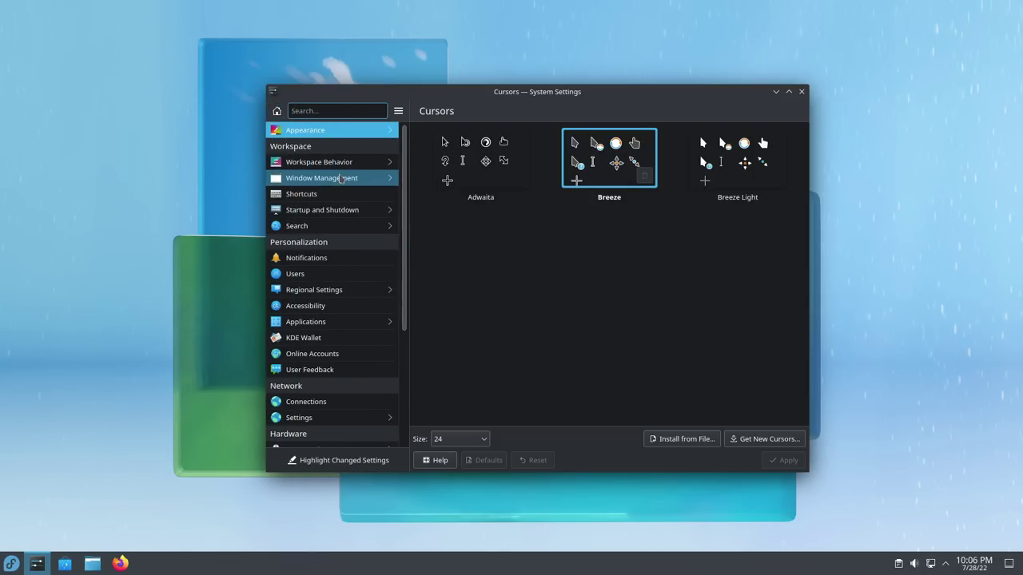
pyautogui.scroll(-5, 339, 178)
pyautogui.scroll(3, 340, 177)
pyautogui.scroll(3, 340, 178)
# Step: Open Screen Edges under Workspace Behavior and show the top-left corner's action choices
pyautogui.click(339, 162)
pyautogui.click(338, 174)
pyautogui.click(346, 167)
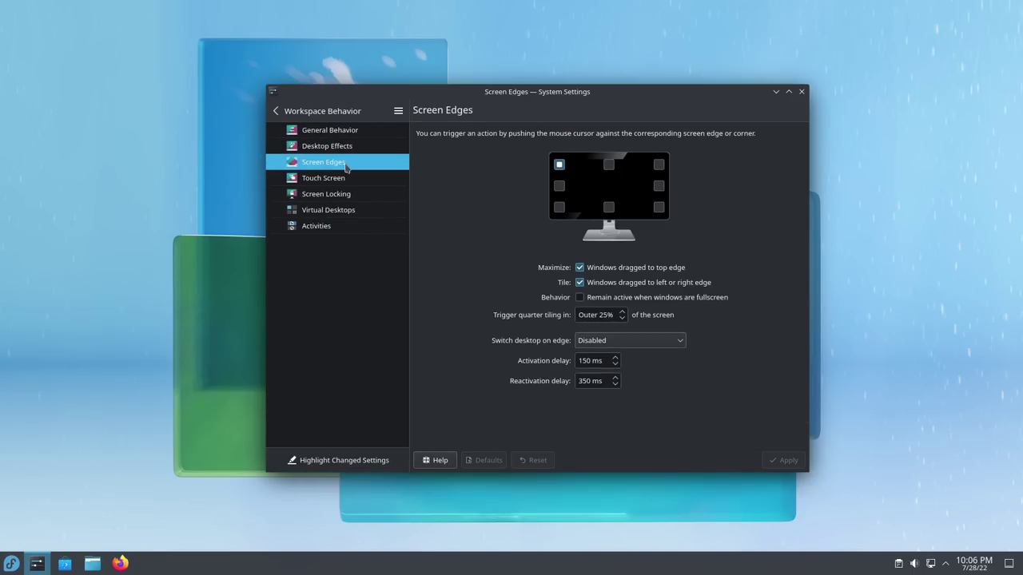
pyautogui.click(561, 165)
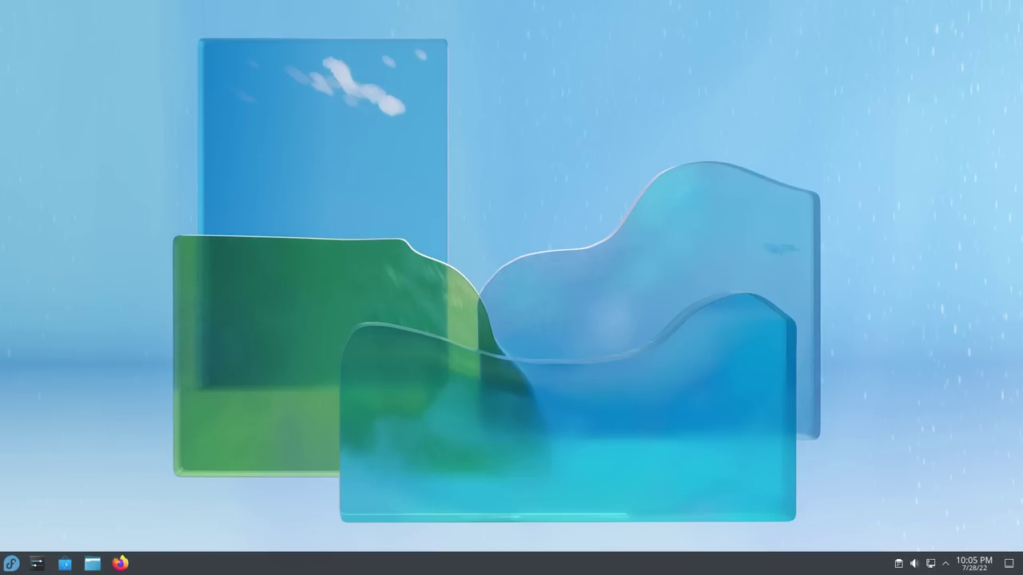
# Step: Open the Kickoff launcher and browse its categories, from All Applications and Games through Settings to Utilities
pyautogui.click(11, 563)
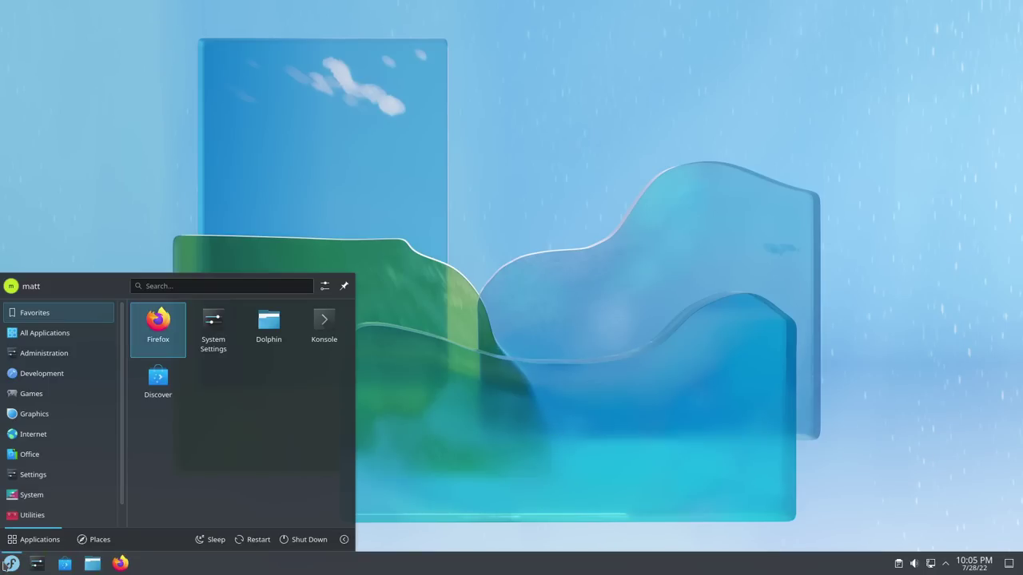
pyautogui.moveTo(46, 350)
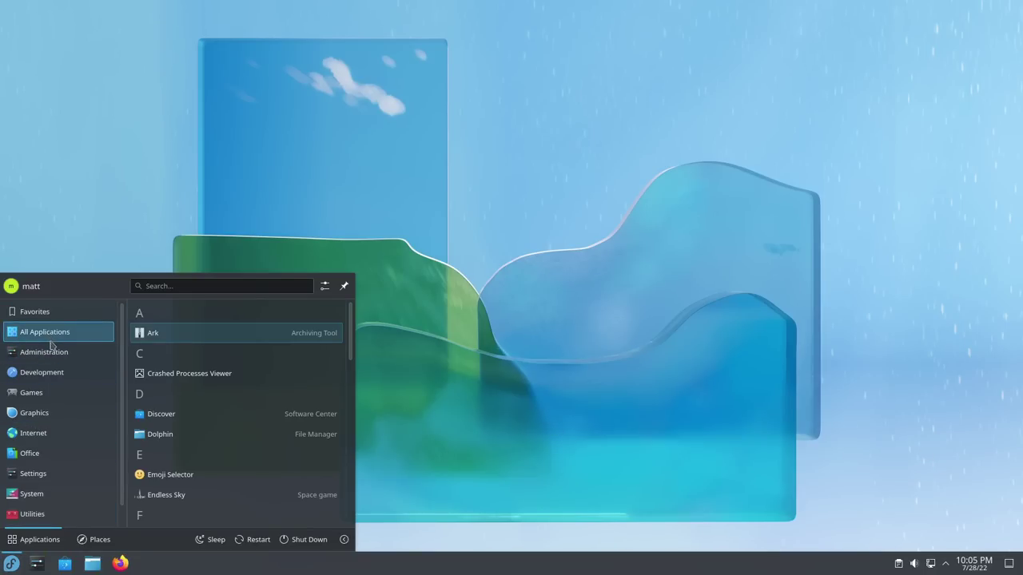
pyautogui.scroll(-5, 200, 354)
pyautogui.scroll(-6, 200, 354)
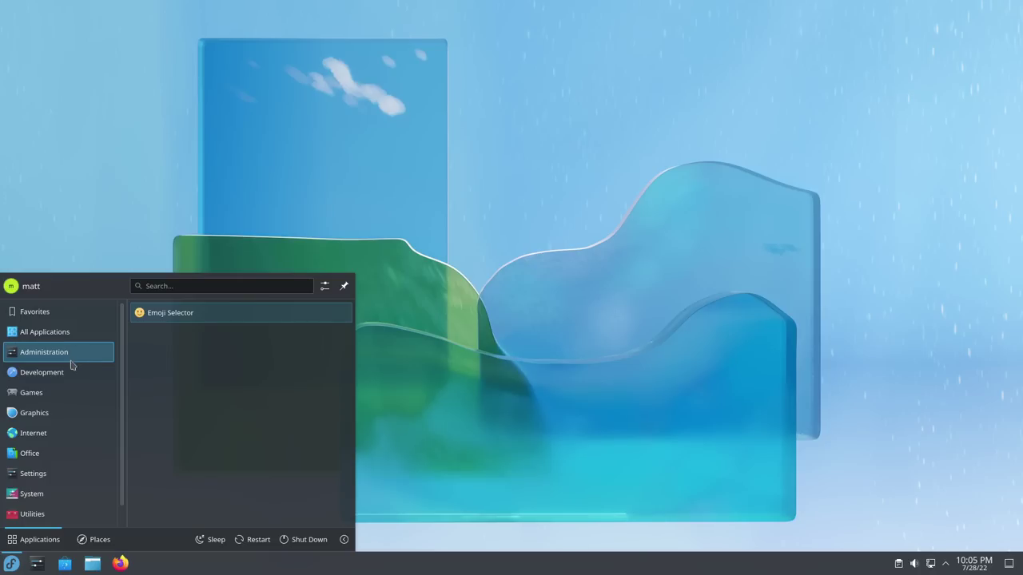
pyautogui.moveTo(70, 378)
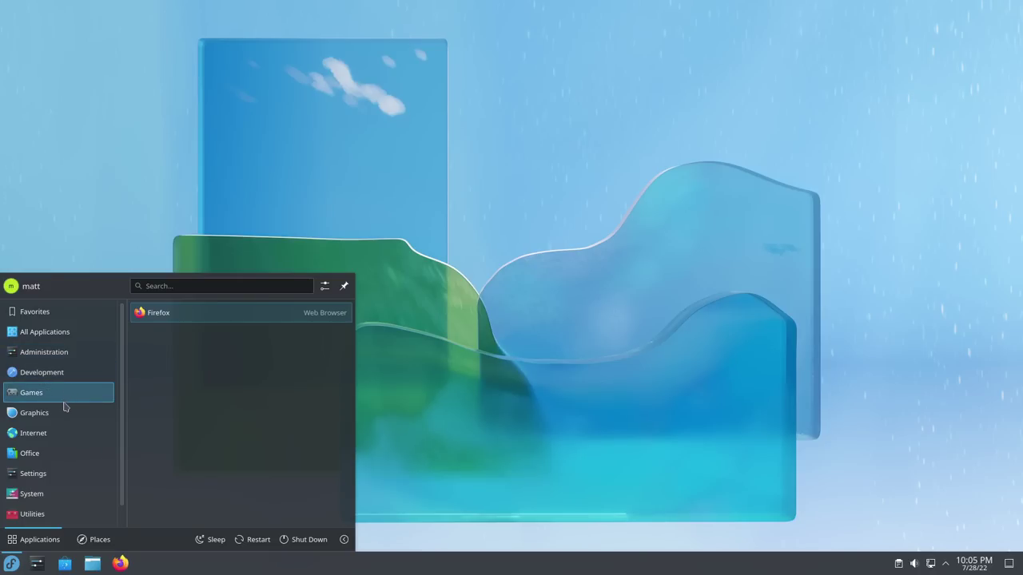
pyautogui.moveTo(64, 412)
pyautogui.moveTo(58, 430)
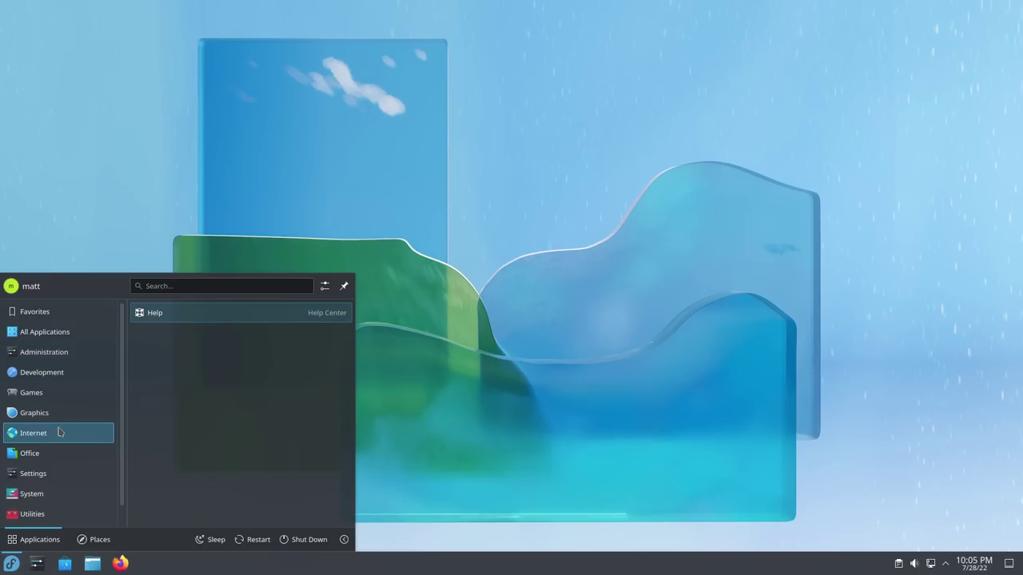
pyautogui.moveTo(48, 456)
pyautogui.moveTo(37, 479)
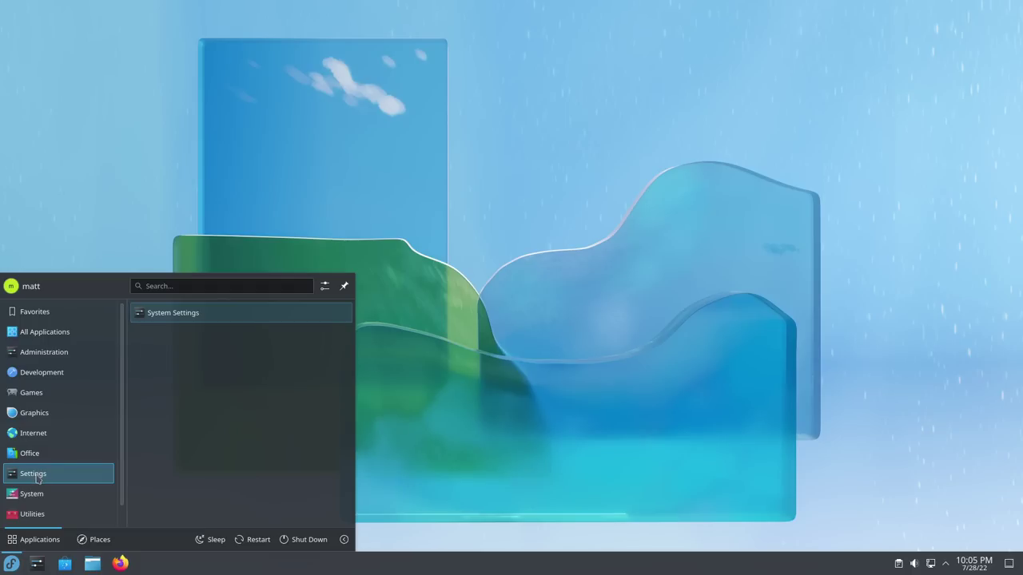
pyautogui.moveTo(31, 496)
pyautogui.moveTo(32, 518)
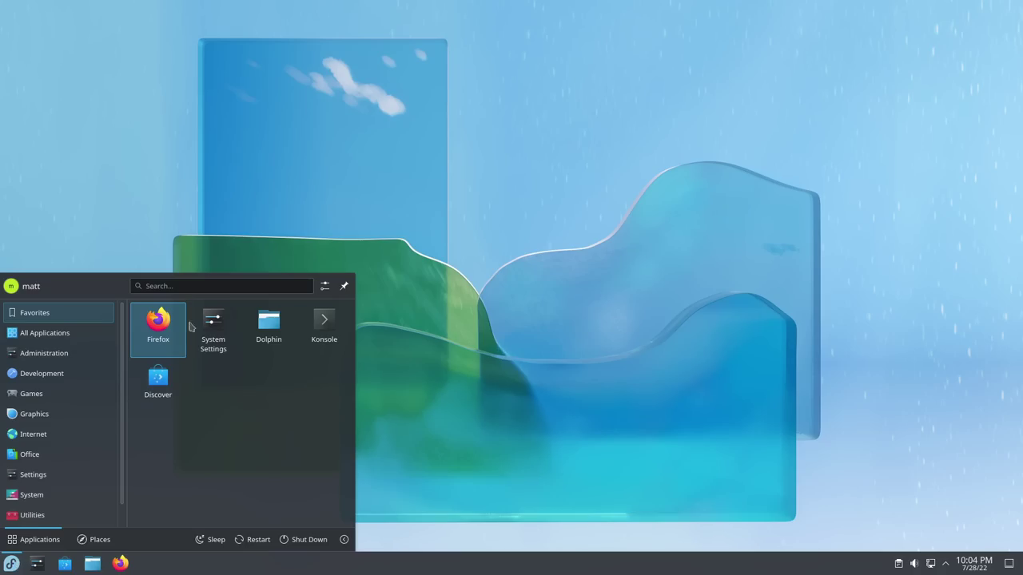
# Step: Search the launcher for 'internet', then replace the query with 'win'
pyautogui.click(197, 288)
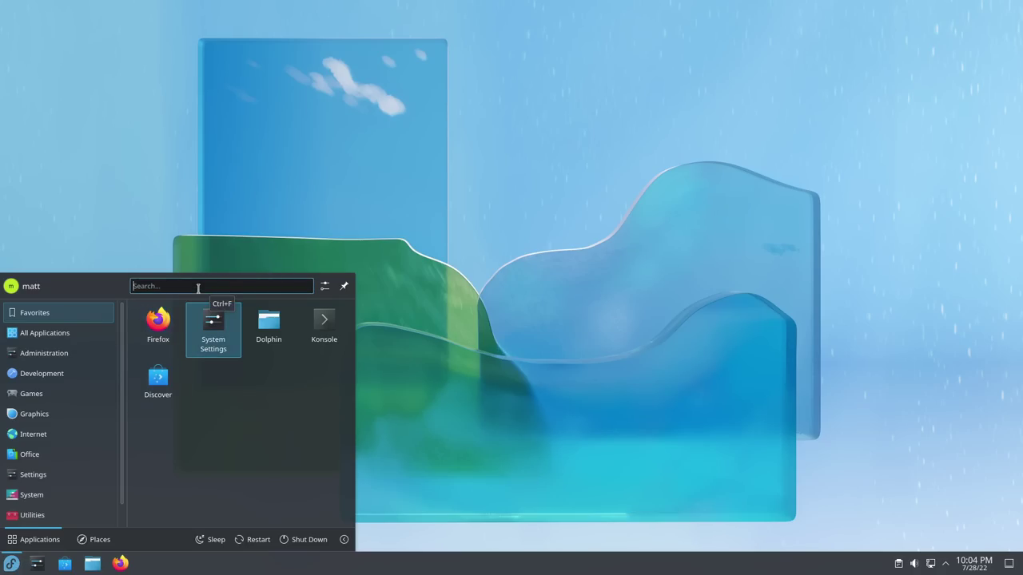
pyautogui.write('internet')
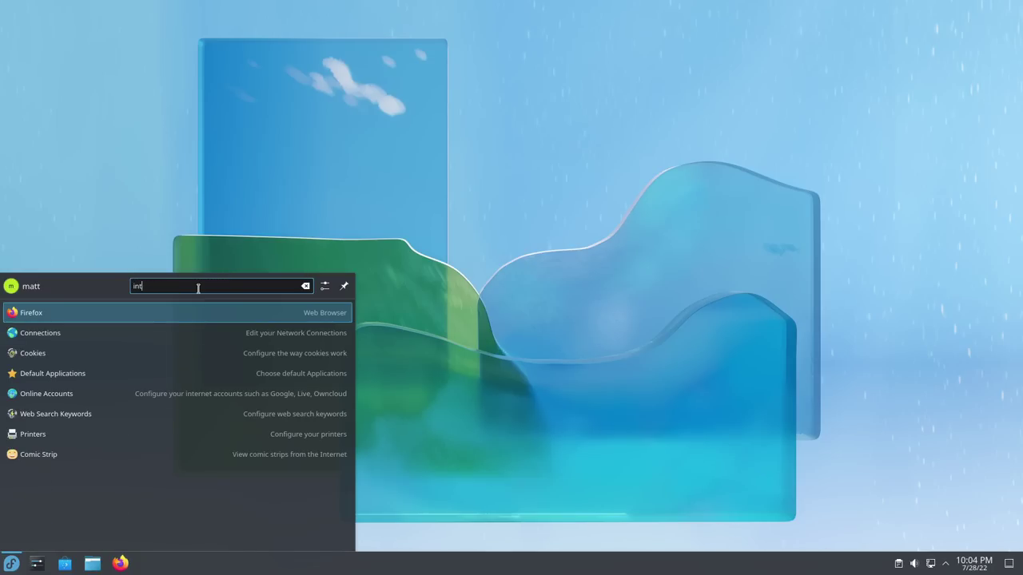
pyautogui.press('BackSpace')
pyautogui.press('BackSpace')
pyautogui.press('BackSpace')
pyautogui.write('win')
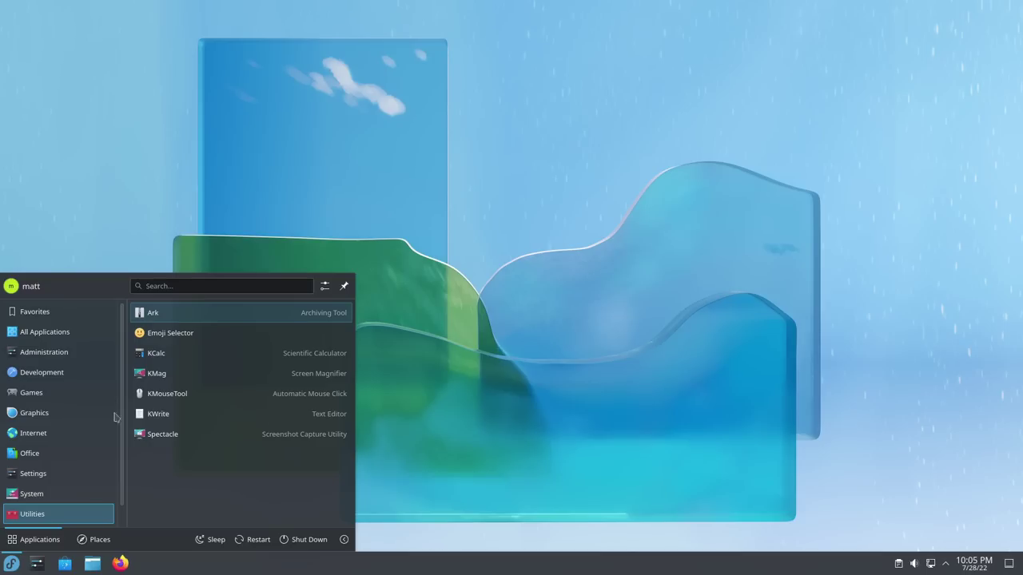
# Step: Pin the launcher open, reopen it on Favorites, and check the lock and log out options
pyautogui.moveTo(112, 414)
pyautogui.click(344, 287)
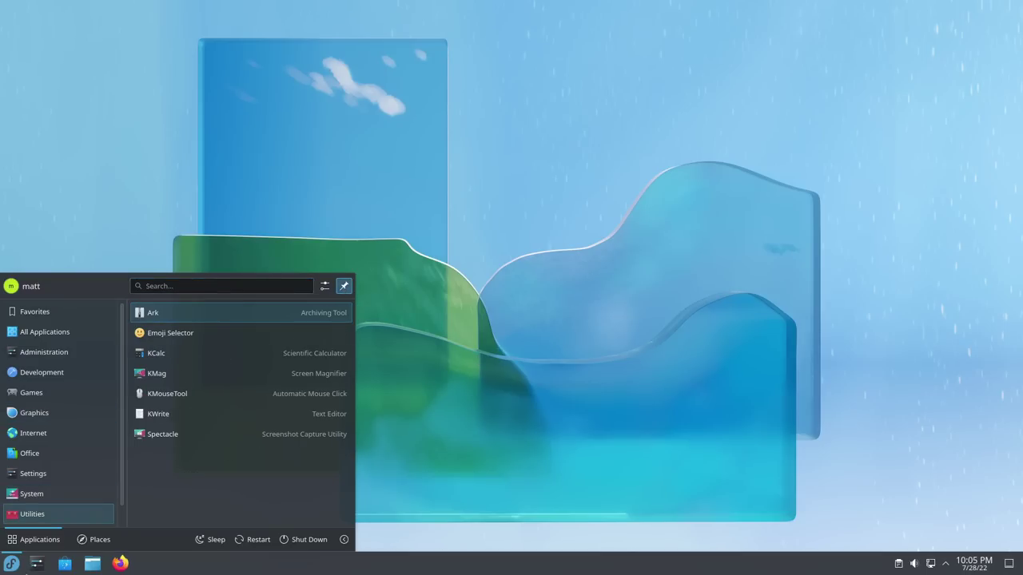
pyautogui.click(12, 563)
pyautogui.click(11, 564)
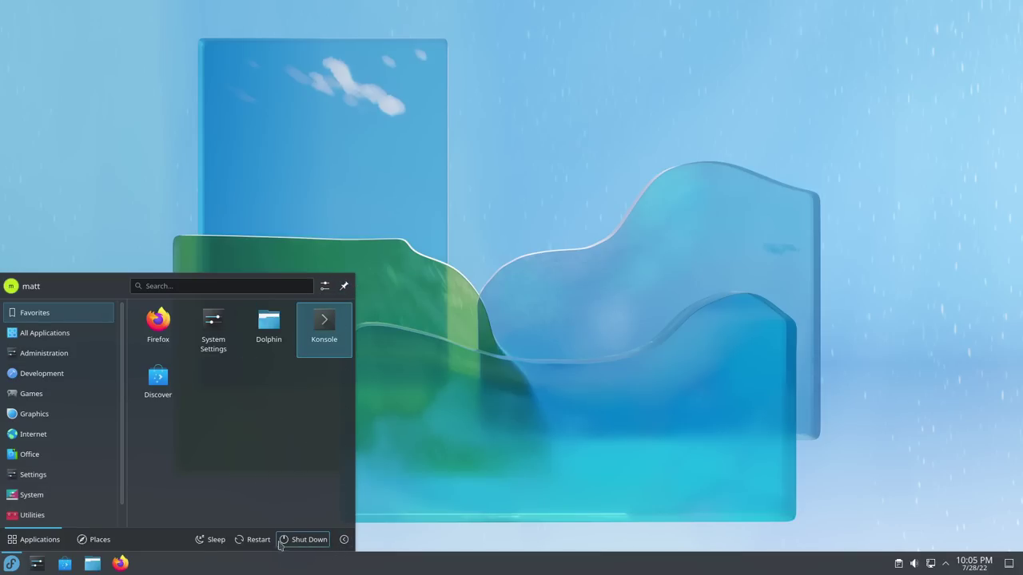
pyautogui.click(344, 540)
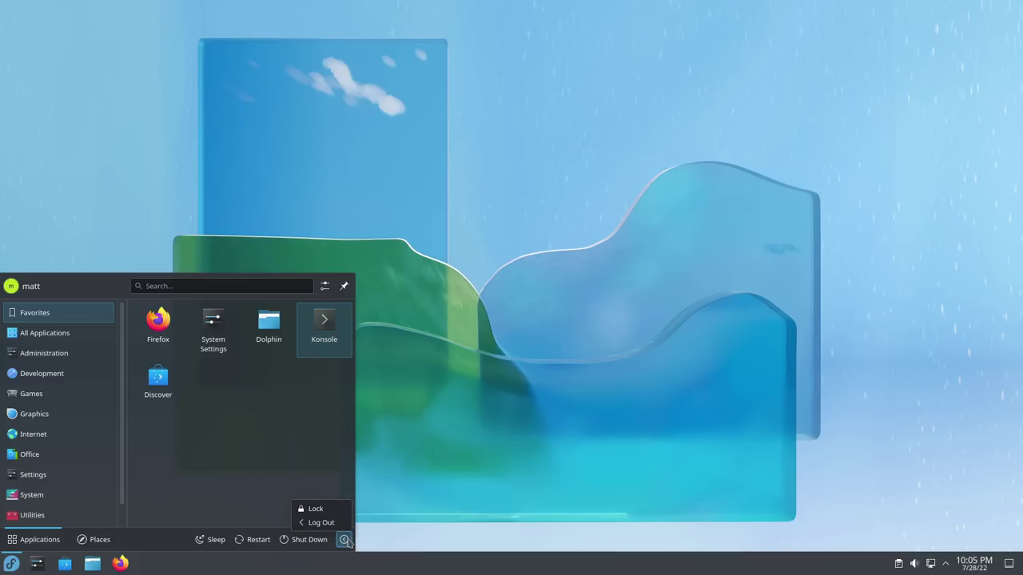
pyautogui.click(344, 540)
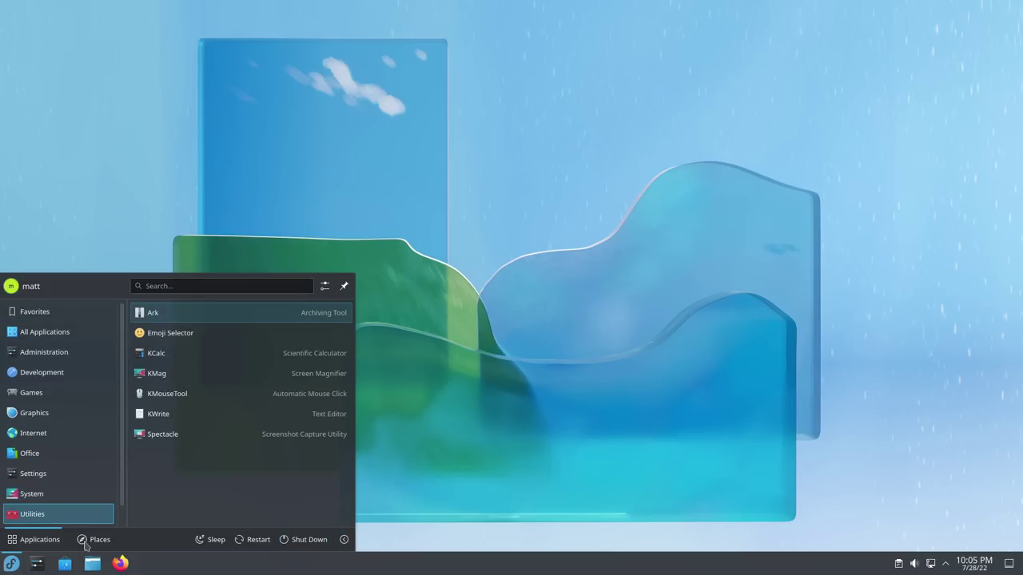
# Step: Switch the launcher to the Places view and browse Computer items like Home and Trash
pyautogui.click(86, 543)
pyautogui.scroll(-2, 206, 411)
pyautogui.scroll(2, 205, 412)
pyautogui.moveTo(44, 335)
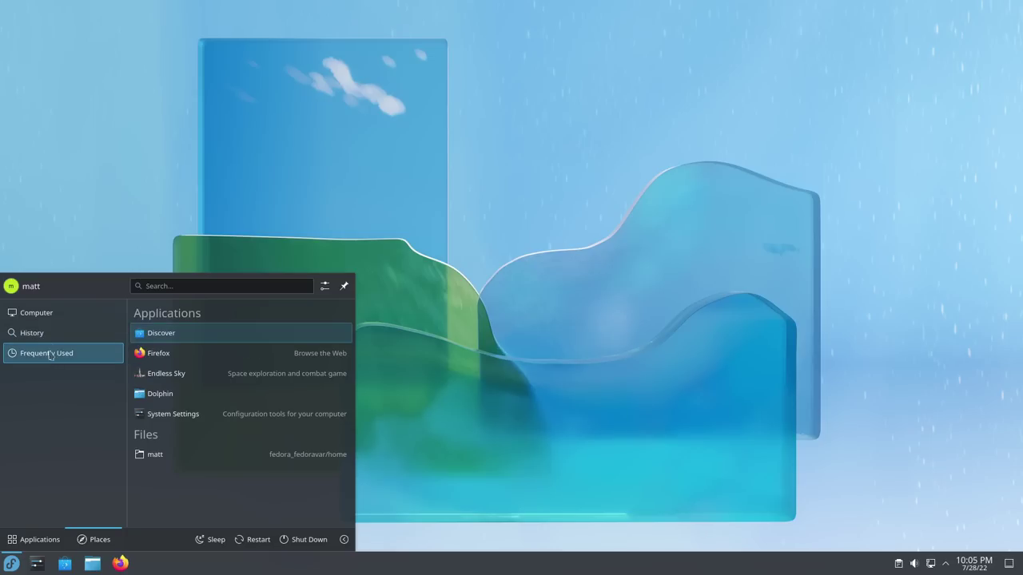
pyautogui.moveTo(66, 314)
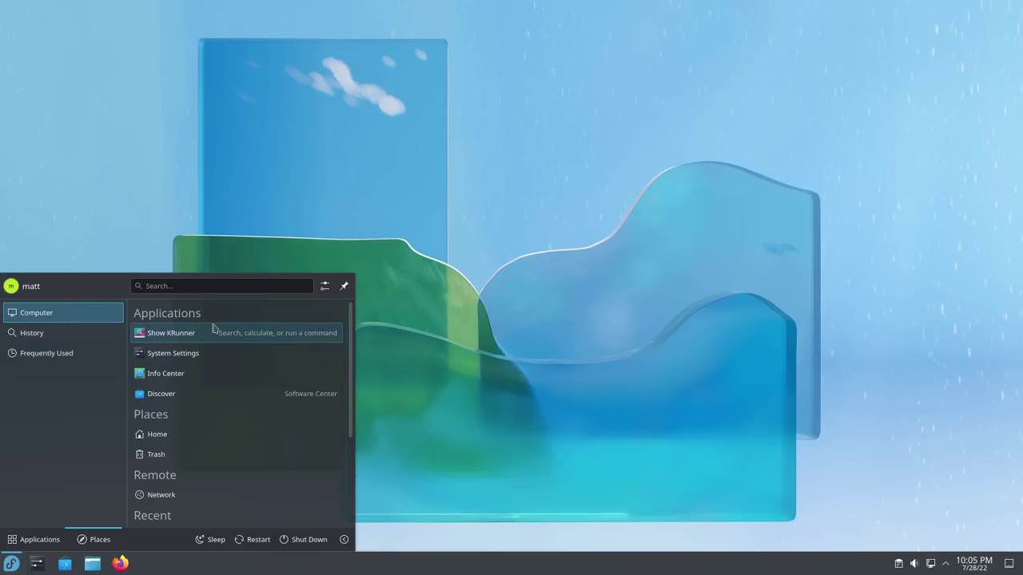
pyautogui.scroll(-3, 235, 376)
pyautogui.scroll(2, 235, 376)
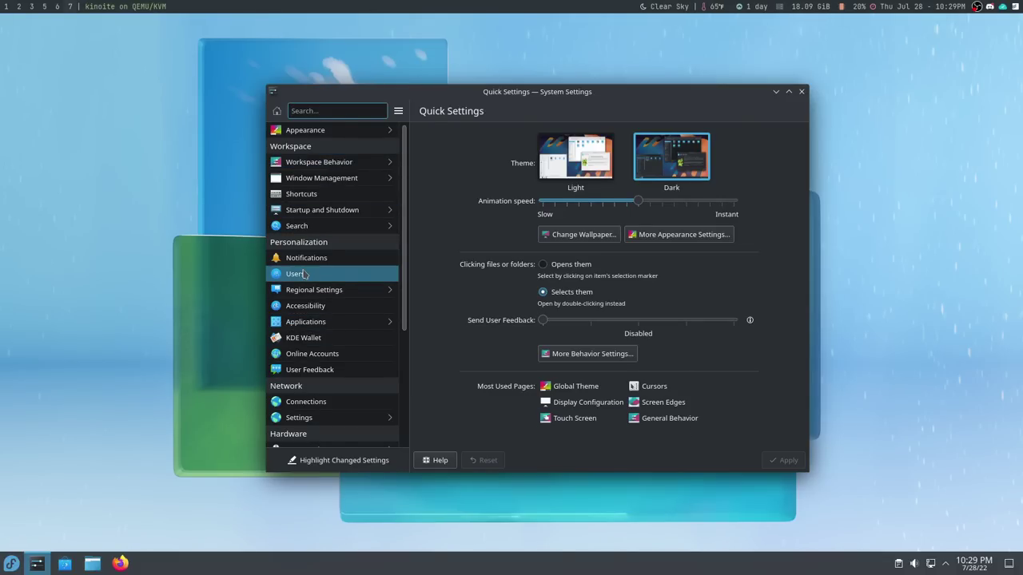
pyautogui.scroll(-2, 304, 275)
pyautogui.scroll(1, 312, 240)
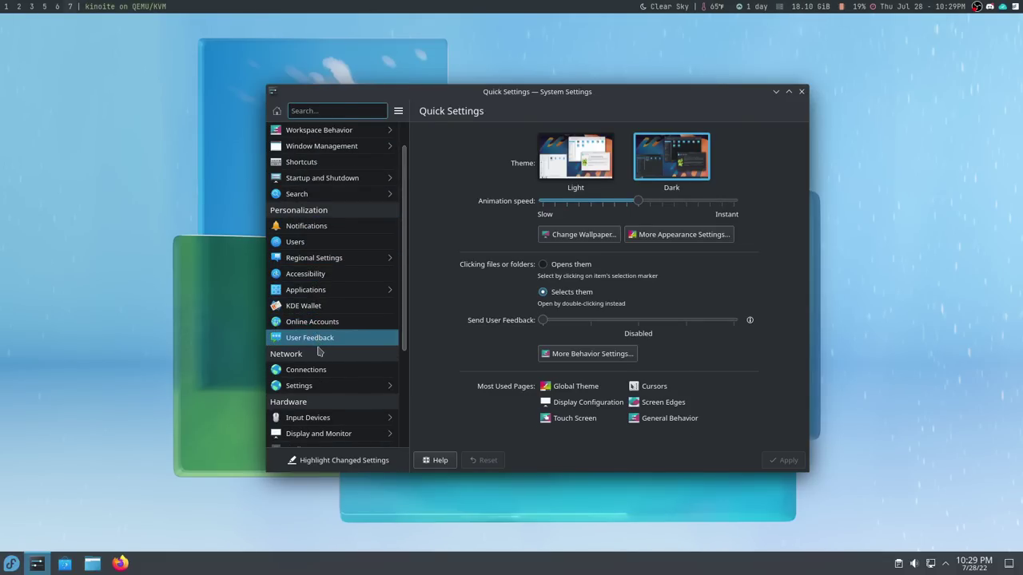
pyautogui.scroll(-1, 318, 352)
pyautogui.moveTo(318, 352)
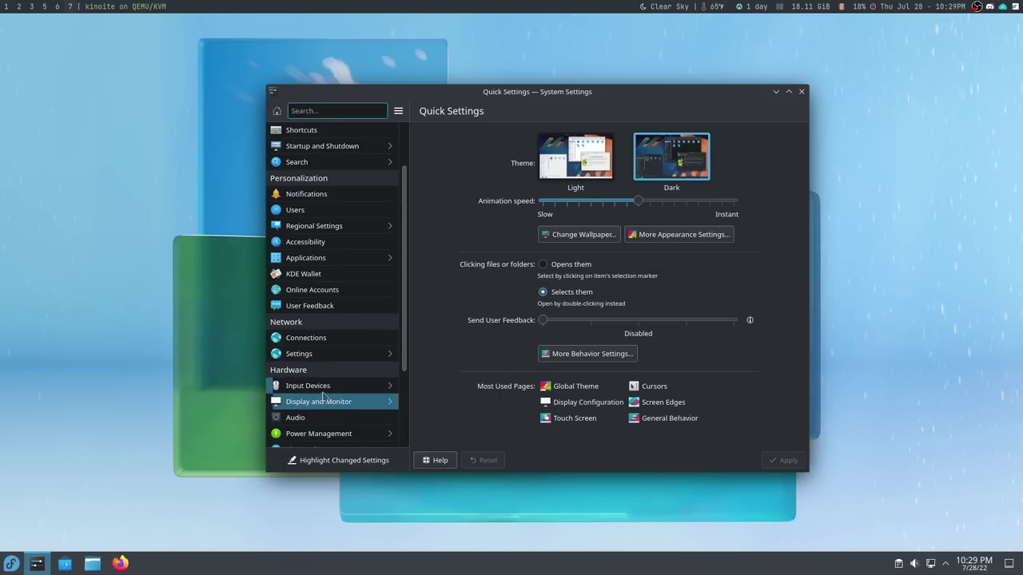
pyautogui.click(318, 387)
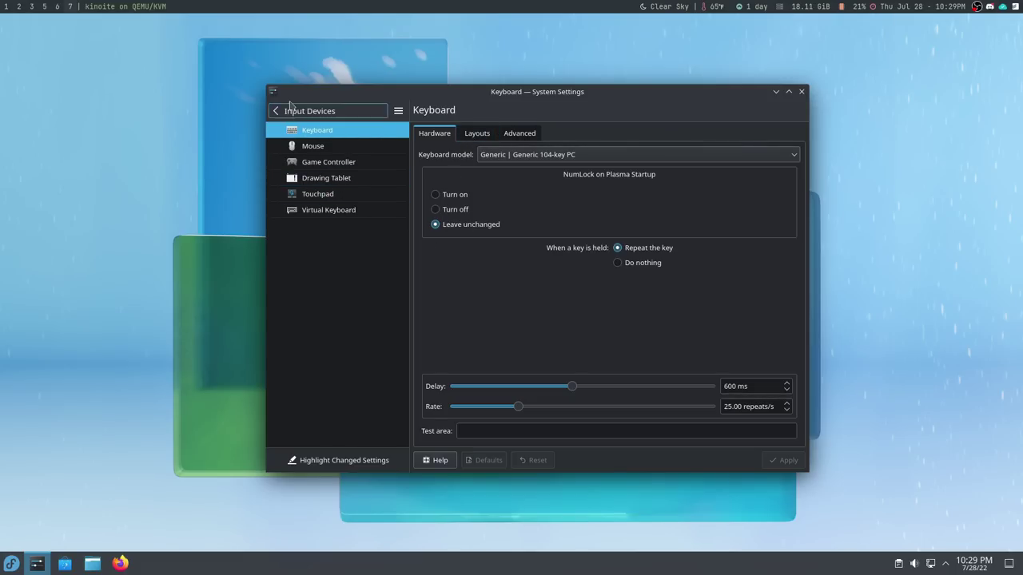
pyautogui.click(290, 109)
pyautogui.scroll(2, 325, 201)
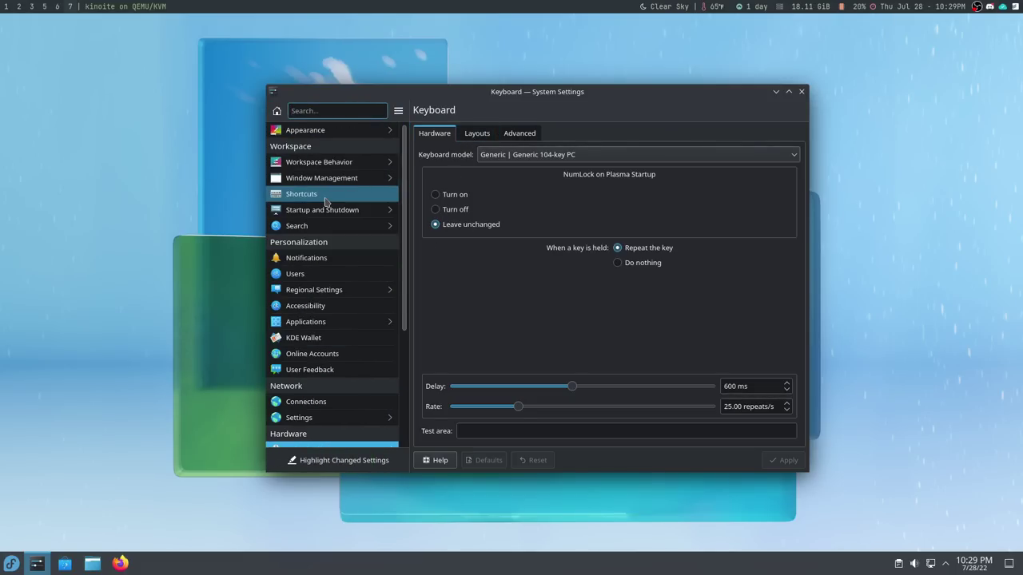
pyautogui.click(321, 196)
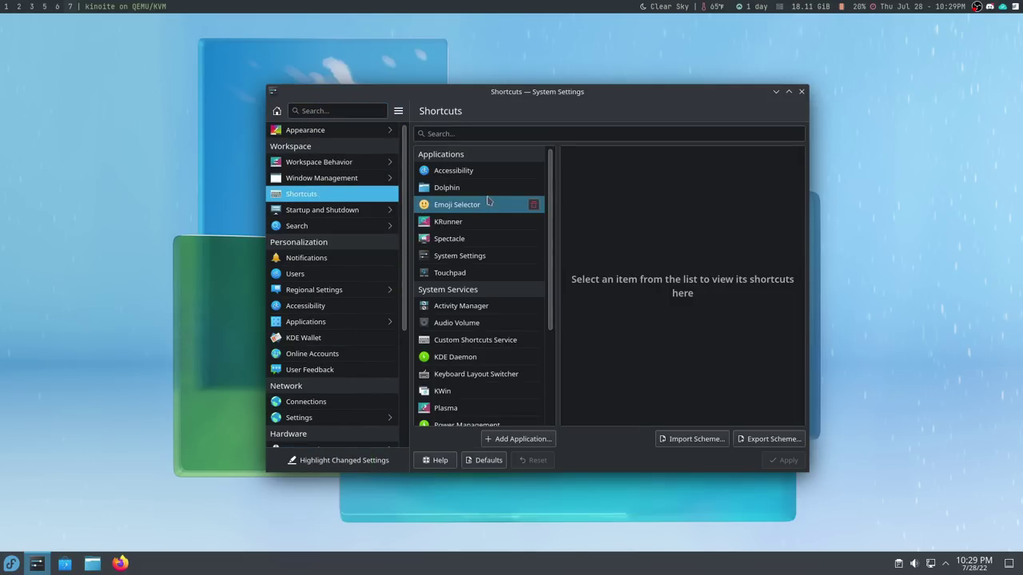
pyautogui.scroll(-3, 492, 219)
pyautogui.scroll(1, 493, 221)
pyautogui.scroll(1, 494, 221)
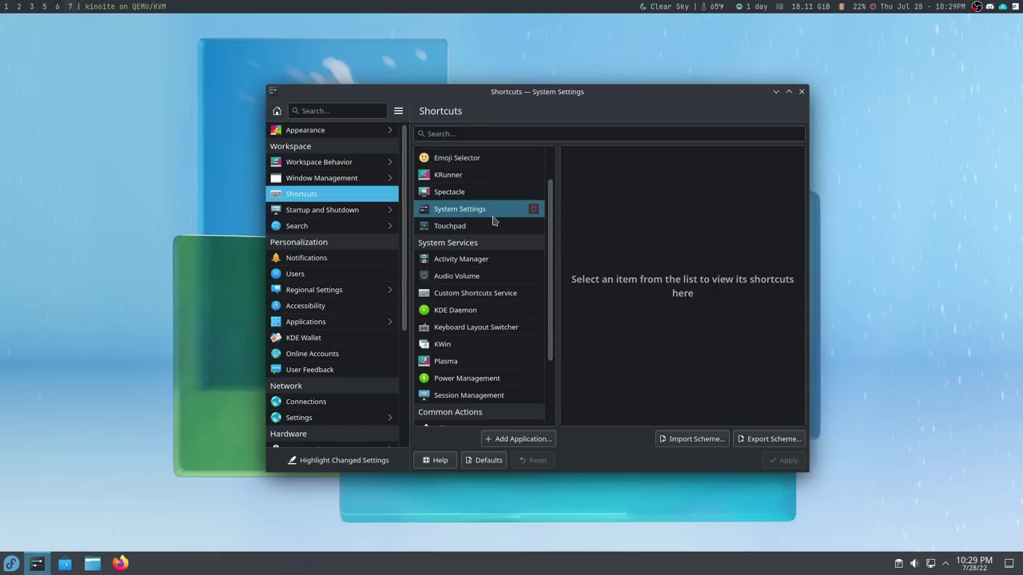
pyautogui.click(475, 362)
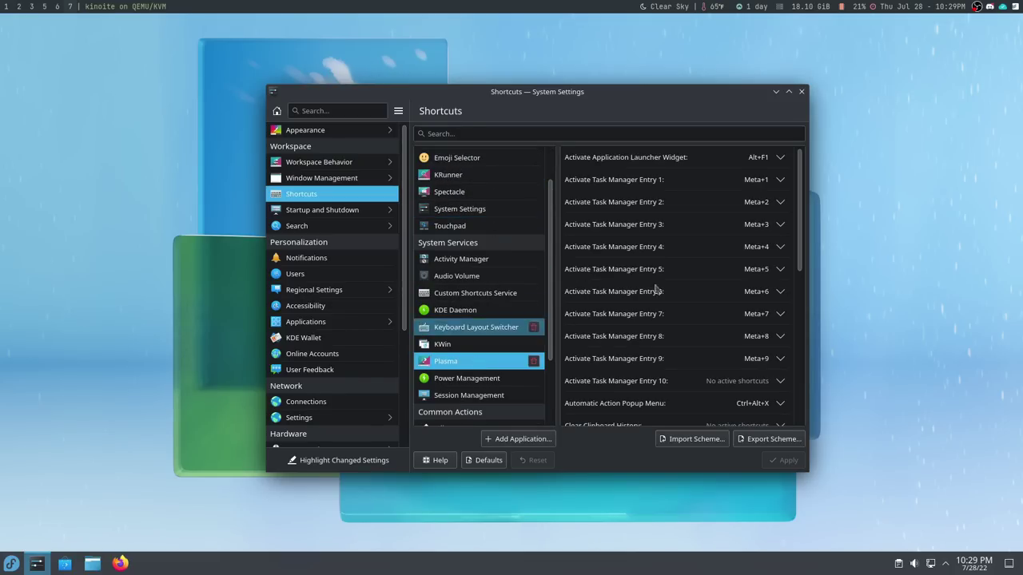
pyautogui.scroll(-10, 645, 296)
pyautogui.scroll(5, 672, 277)
pyautogui.click(468, 342)
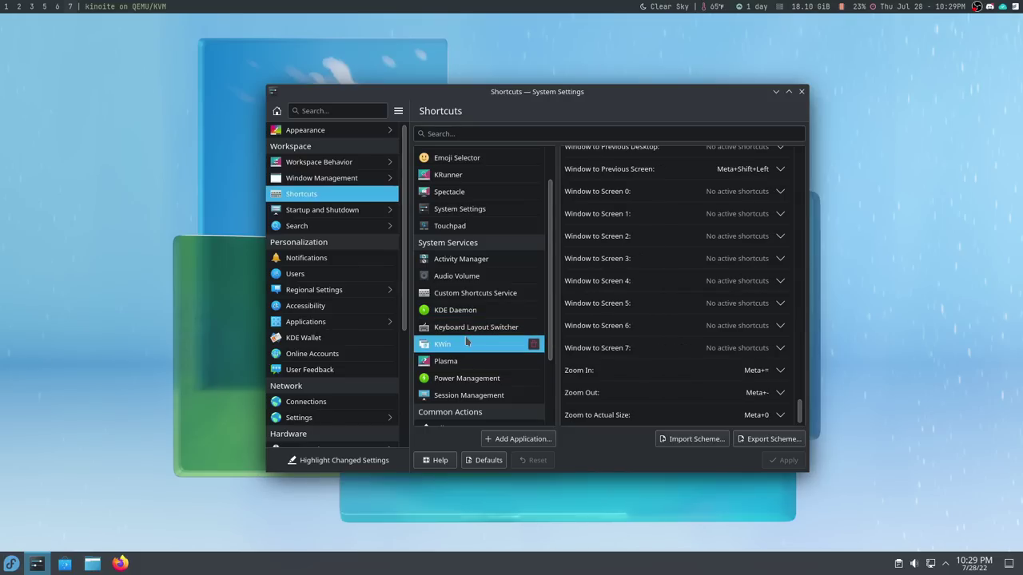
pyautogui.scroll(5, 640, 259)
pyautogui.scroll(6, 639, 264)
pyautogui.scroll(7, 641, 262)
pyautogui.scroll(8, 641, 263)
pyautogui.scroll(7, 641, 262)
pyautogui.scroll(8, 641, 264)
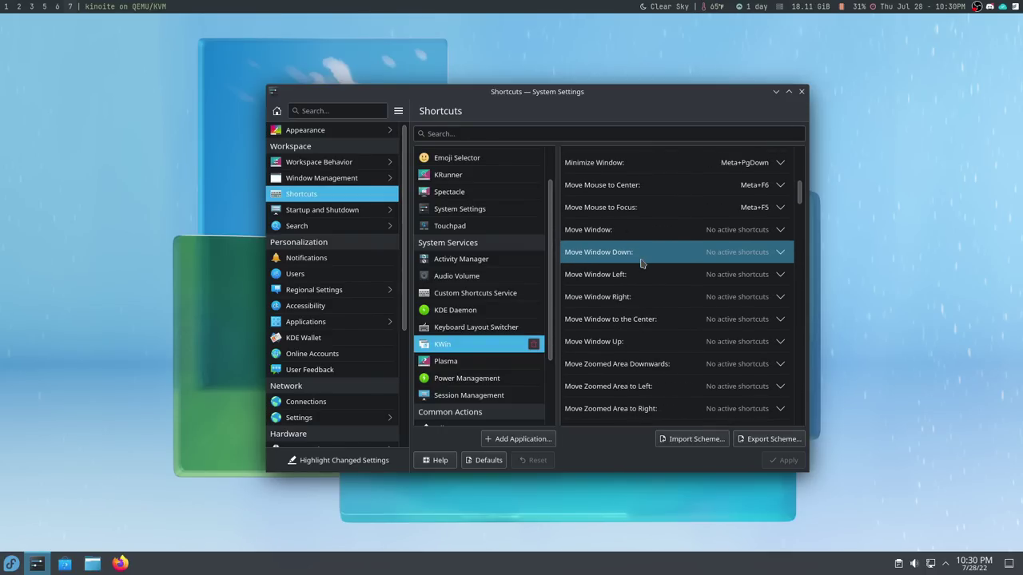
pyautogui.scroll(6, 641, 262)
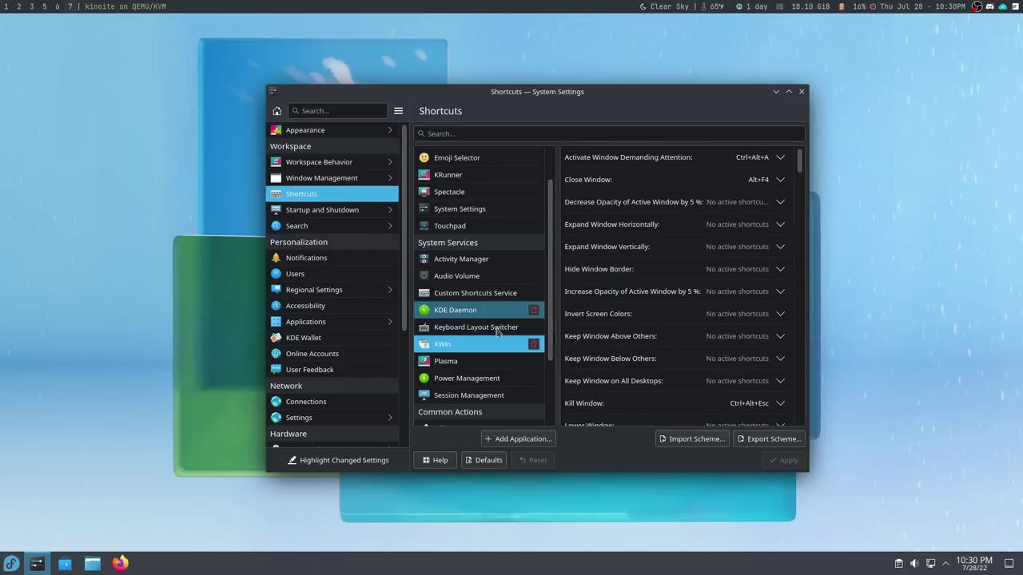
pyautogui.click(501, 260)
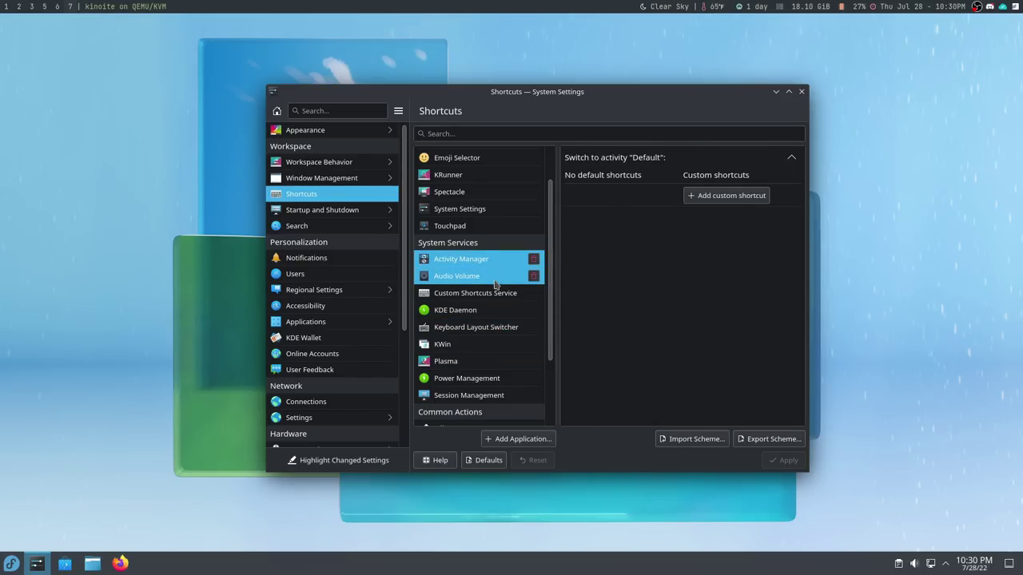
pyautogui.click(496, 279)
pyautogui.click(495, 295)
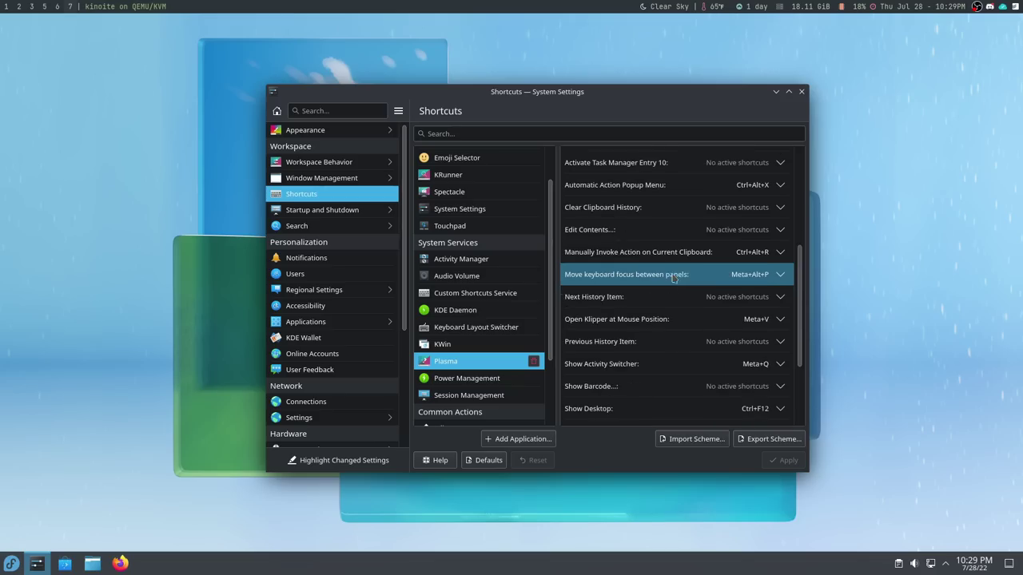
pyautogui.scroll(7, 639, 264)
pyautogui.scroll(6, 640, 264)
pyautogui.scroll(5, 641, 263)
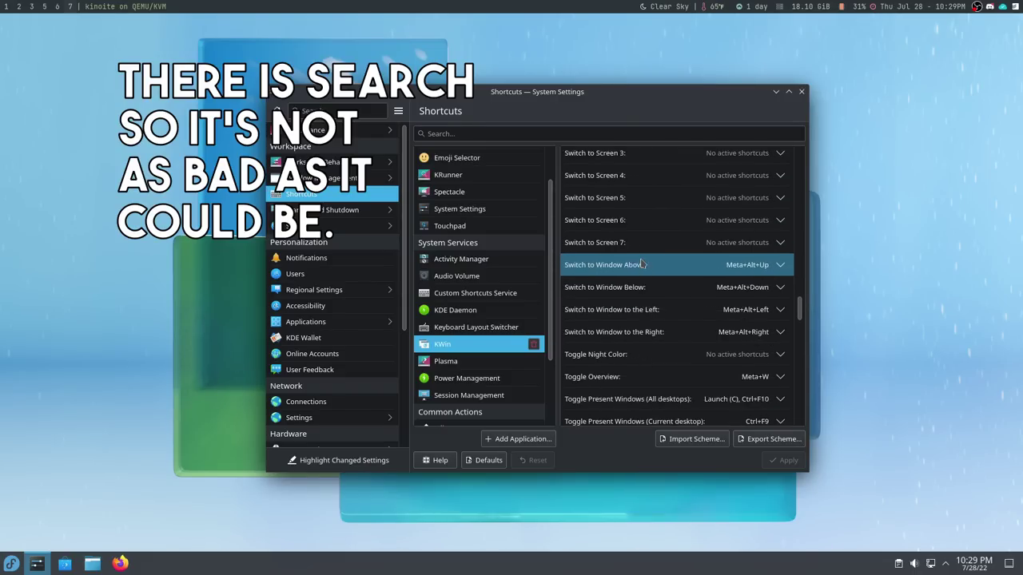
pyautogui.scroll(6, 642, 263)
pyautogui.scroll(6, 642, 263)
pyautogui.scroll(6, 642, 263)
pyautogui.scroll(3, 641, 263)
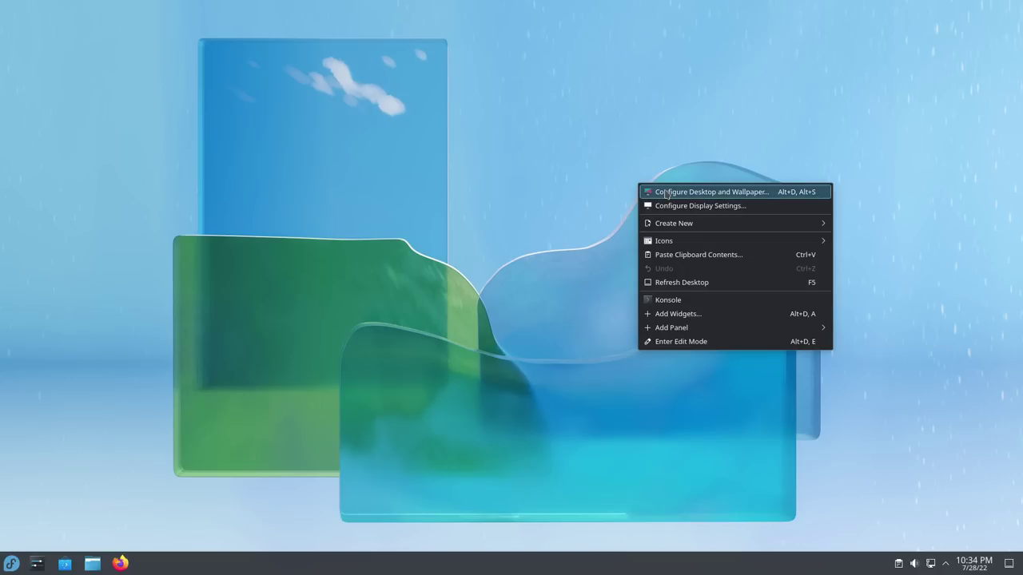
# Step: Open the desktop wallpaper settings and apply the Sweet-space wallpaper
pyautogui.click(668, 192)
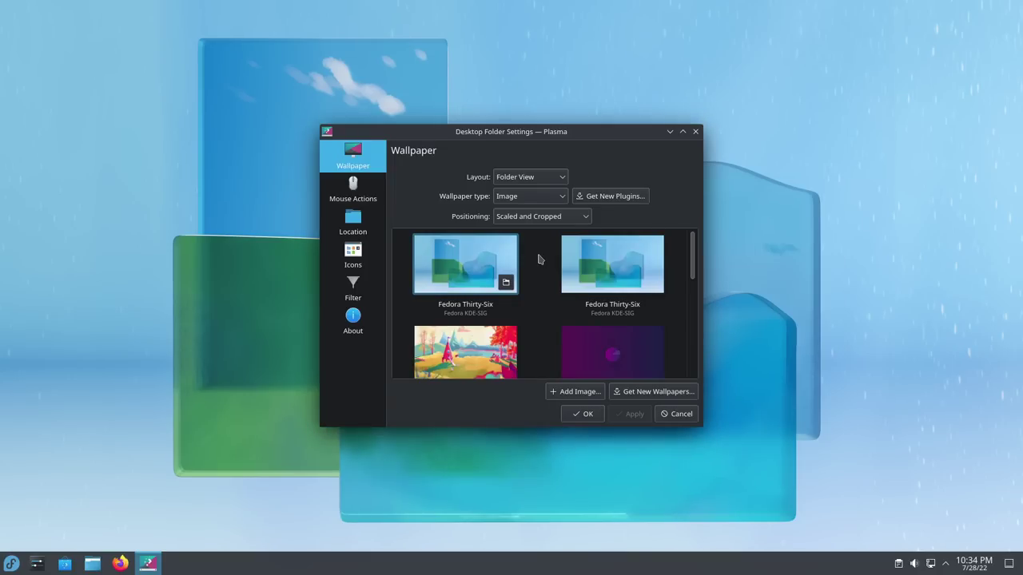
pyautogui.scroll(-1, 539, 259)
pyautogui.scroll(-1, 539, 259)
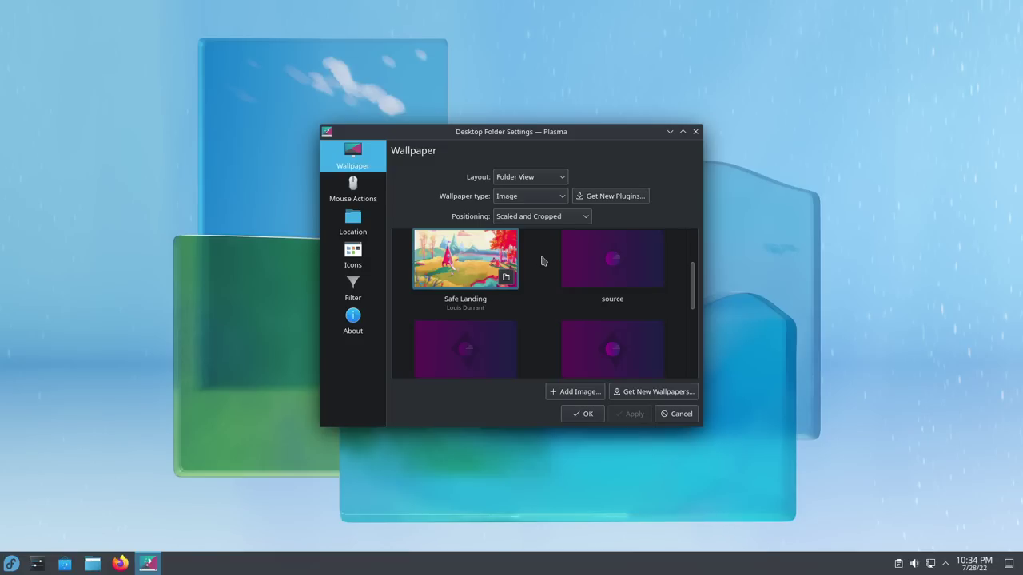
pyautogui.scroll(-5, 548, 328)
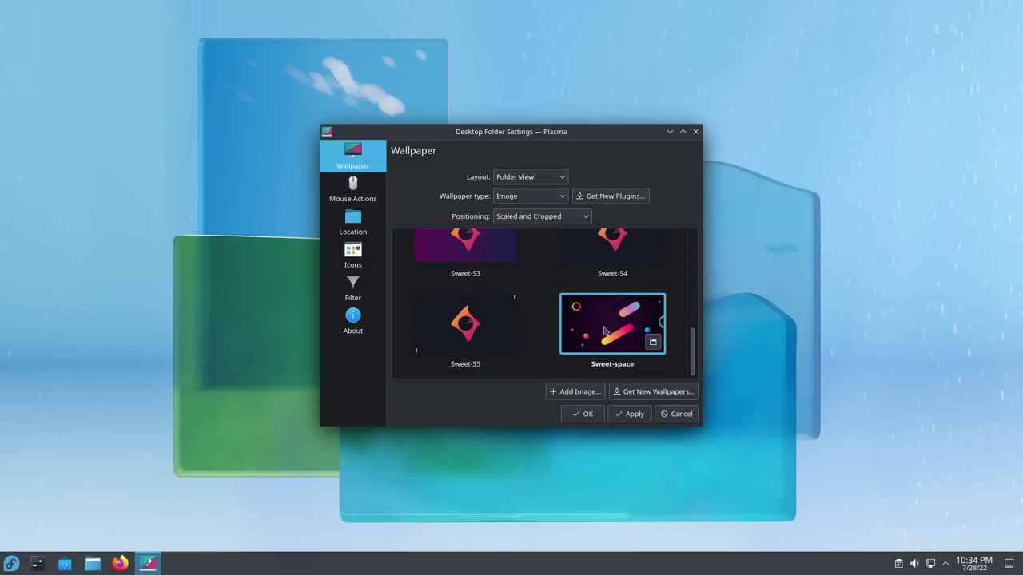
pyautogui.click(634, 414)
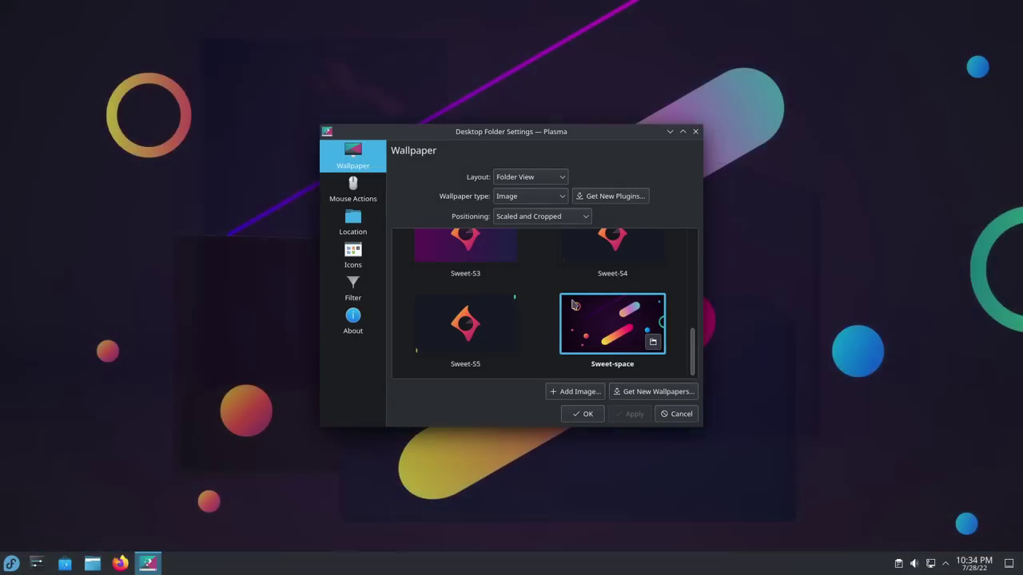
# Step: Select and apply Safe Landing, then move the settings window aside to view it
pyautogui.scroll(3, 572, 305)
pyautogui.scroll(4, 572, 304)
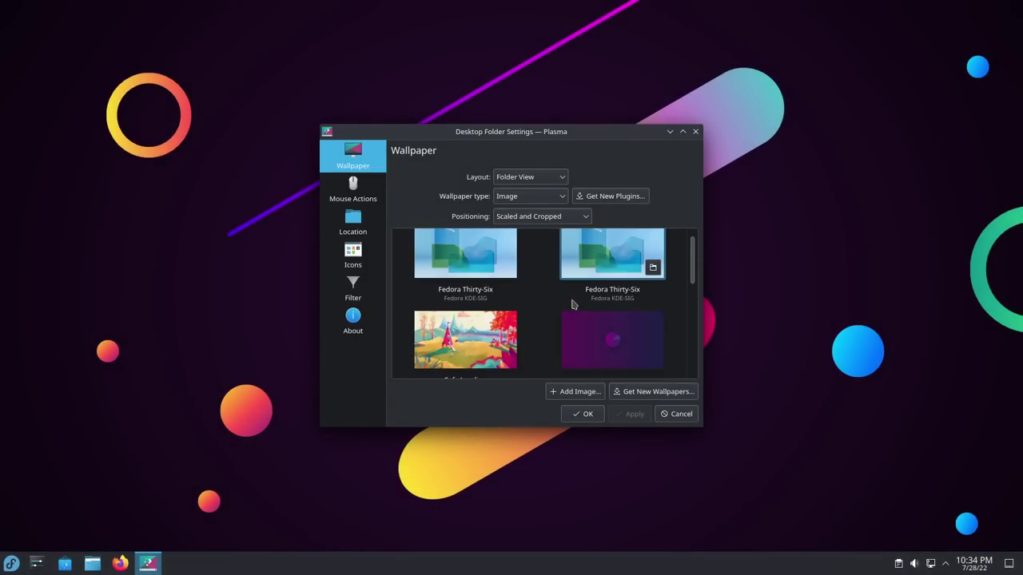
pyautogui.click(461, 341)
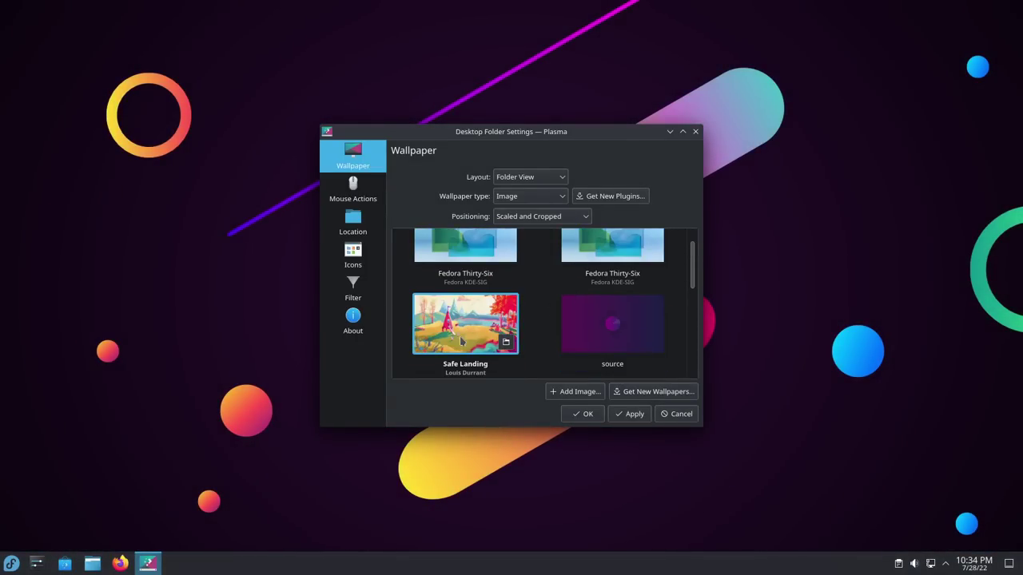
pyautogui.click(630, 414)
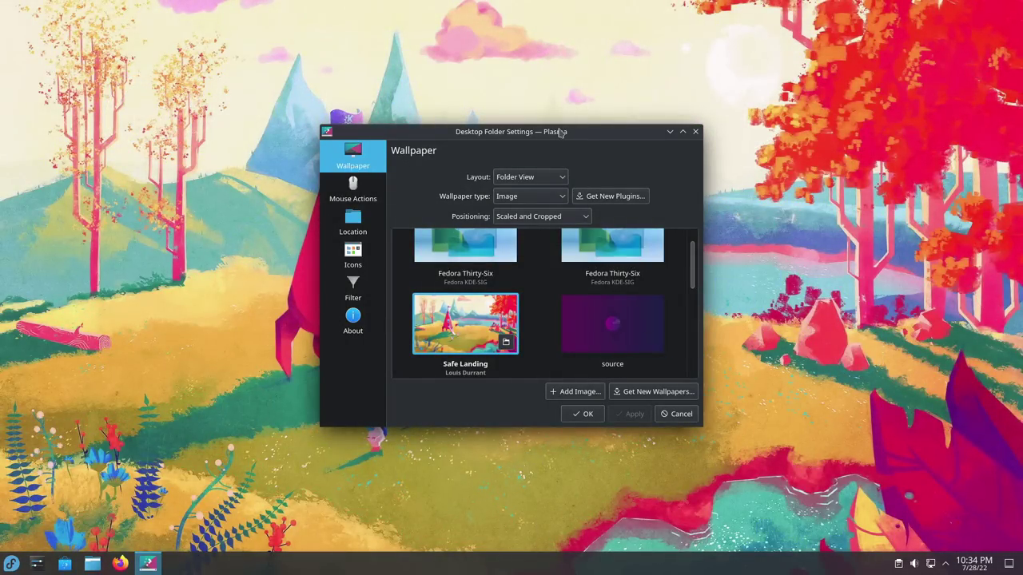
pyautogui.moveTo(562, 133); pyautogui.dragTo(602, 113)
pyautogui.scroll(1, 653, 240)
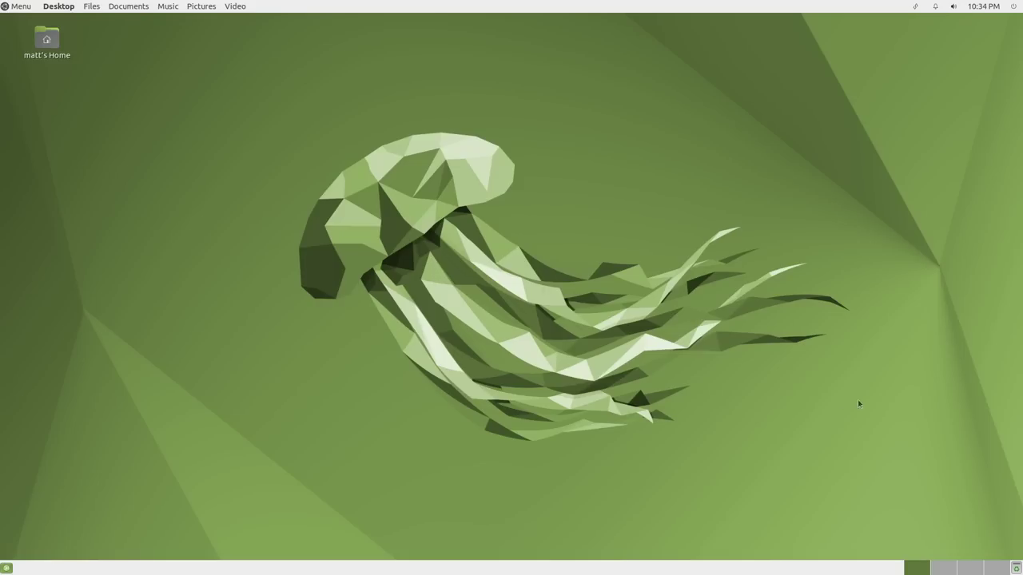
# Step: Open Appearance Preferences' Background tab via the desktop's Change Desktop Background option
pyautogui.rightClick(425, 279)
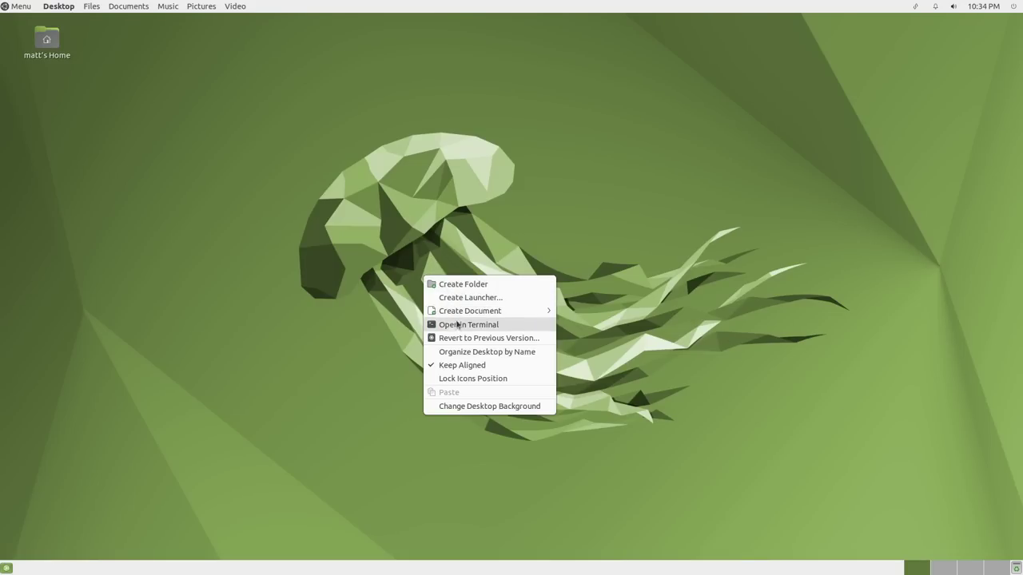
pyautogui.click(470, 406)
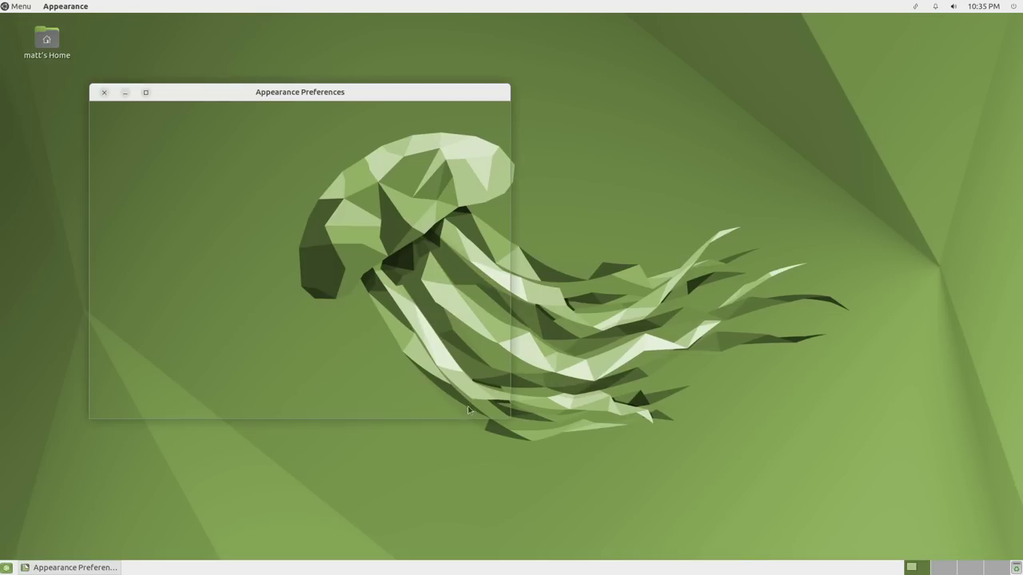
pyautogui.moveTo(382, 95); pyautogui.dragTo(470, 110)
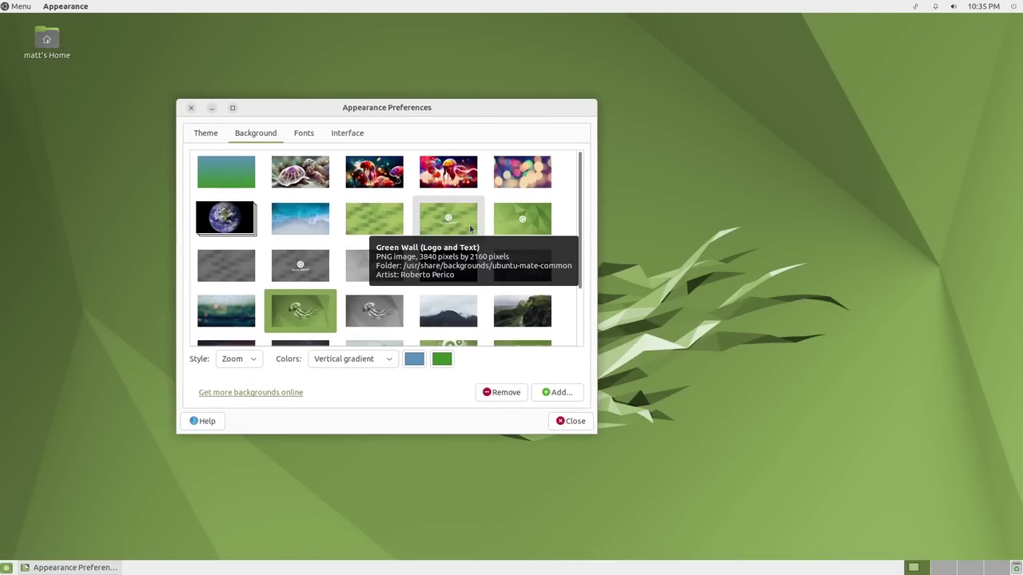
pyautogui.scroll(-3, 470, 228)
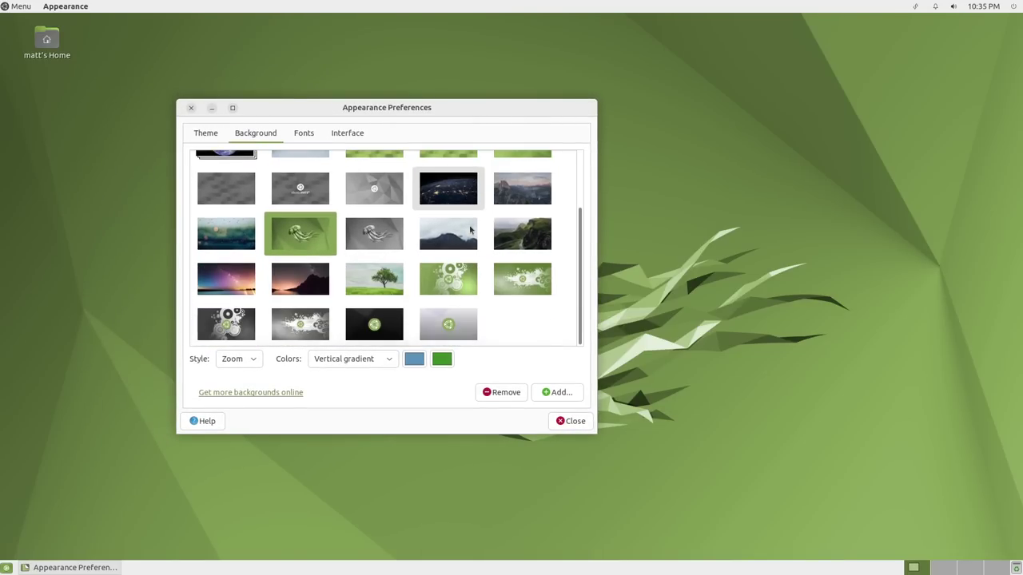
# Step: Try the green splash, green cliffs, mountain valley and starry lake backgrounds, ending on rain-on-glass
pyautogui.click(521, 278)
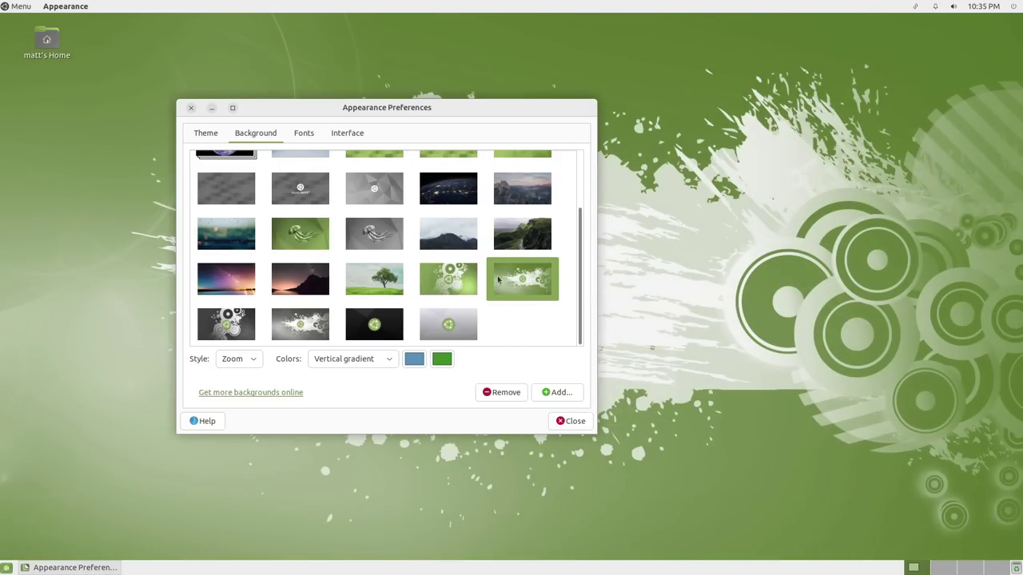
pyautogui.click(512, 240)
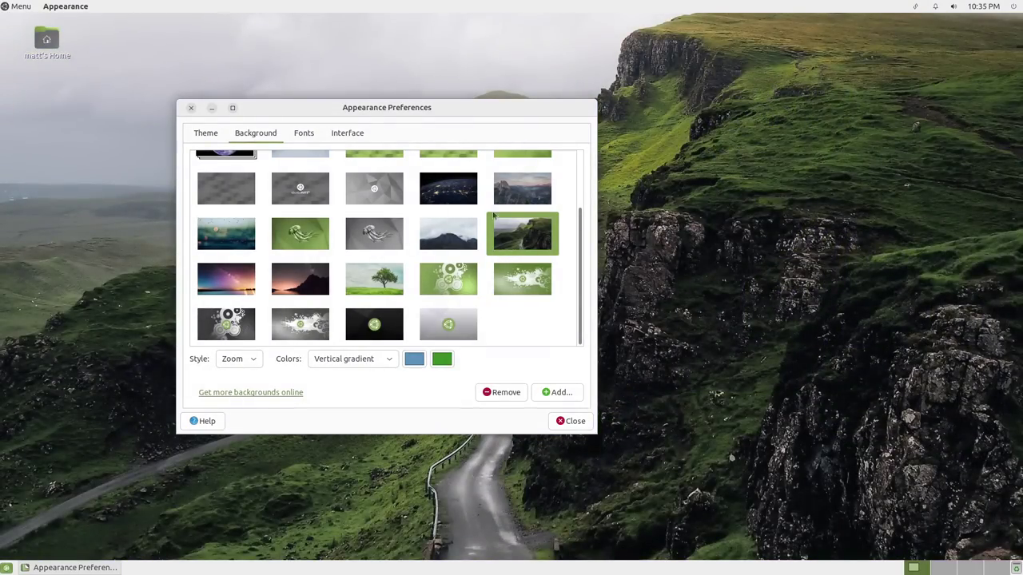
pyautogui.click(504, 194)
pyautogui.moveTo(421, 107); pyautogui.dragTo(476, 141)
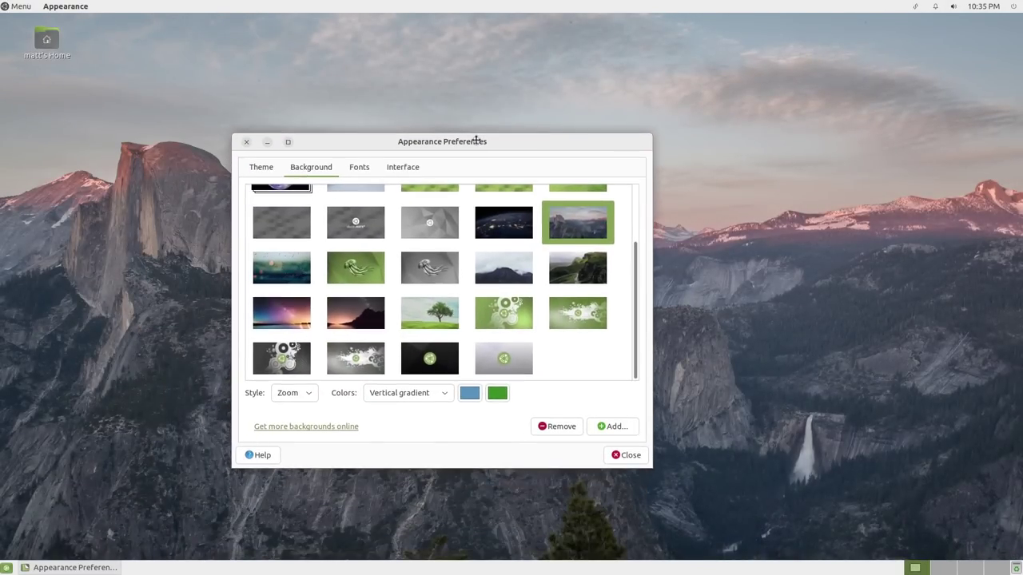
pyautogui.click(292, 319)
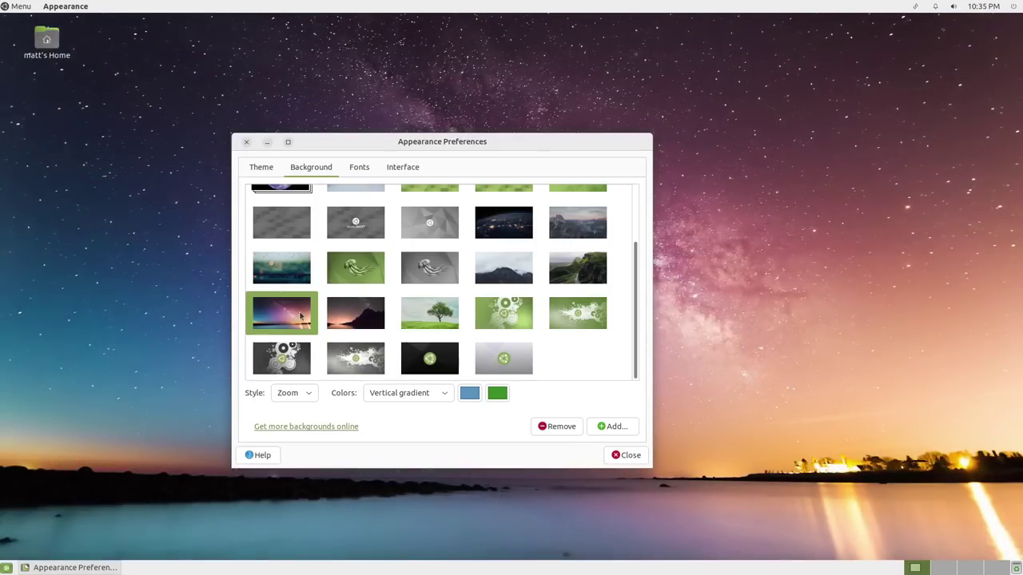
pyautogui.click(285, 269)
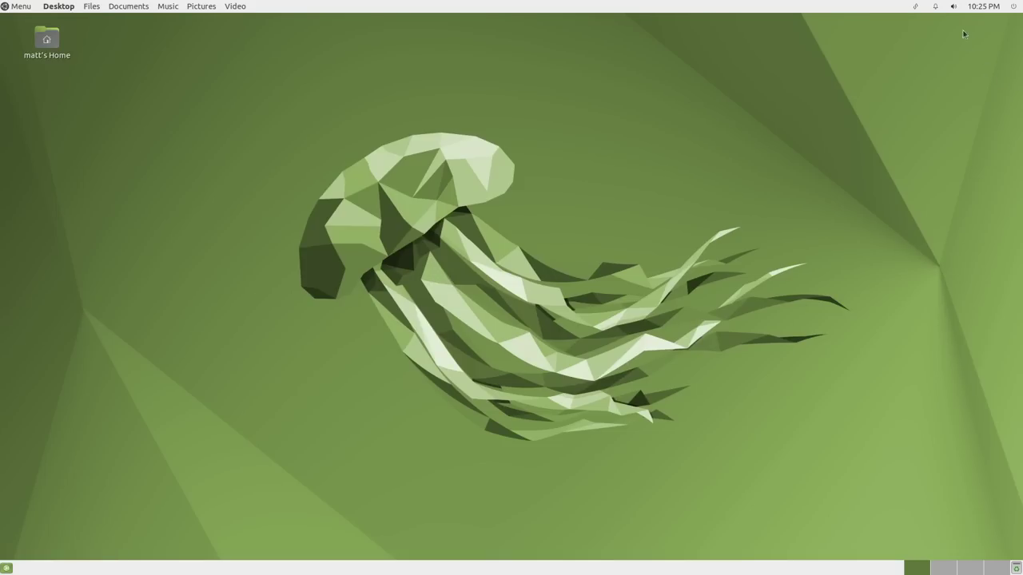
# Step: Open Sound Preferences from the volume applet and view its hardware, input, output and application tabs
pyautogui.click(952, 7)
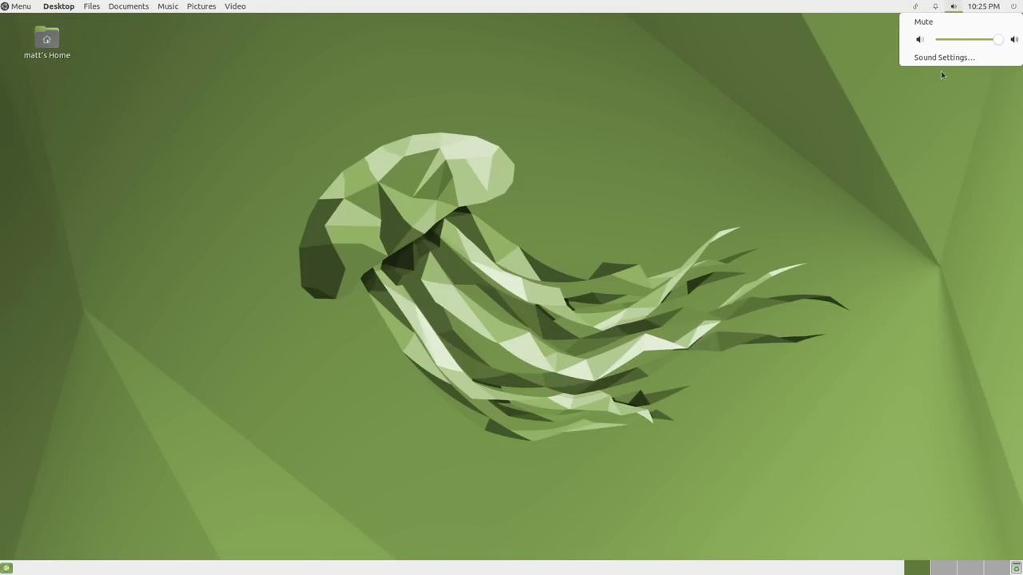
pyautogui.click(943, 57)
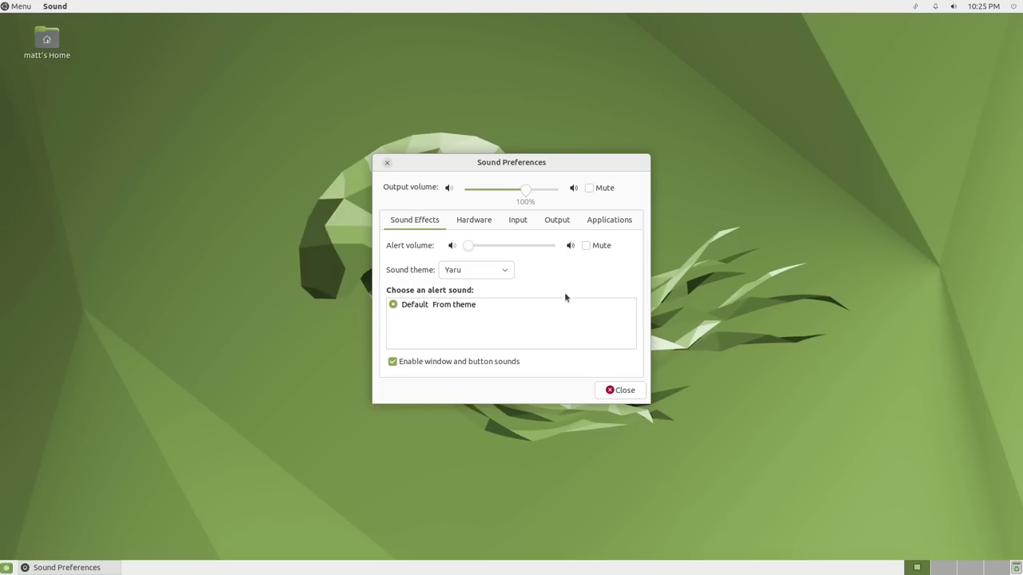
pyautogui.moveTo(552, 169); pyautogui.dragTo(492, 154)
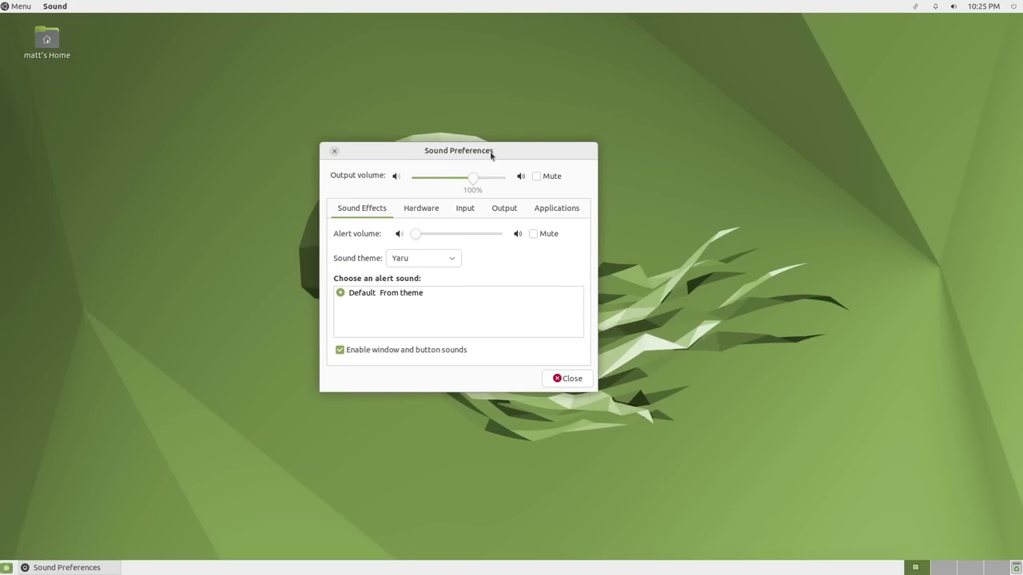
pyautogui.click(436, 209)
pyautogui.click(470, 210)
pyautogui.click(512, 211)
pyautogui.click(549, 210)
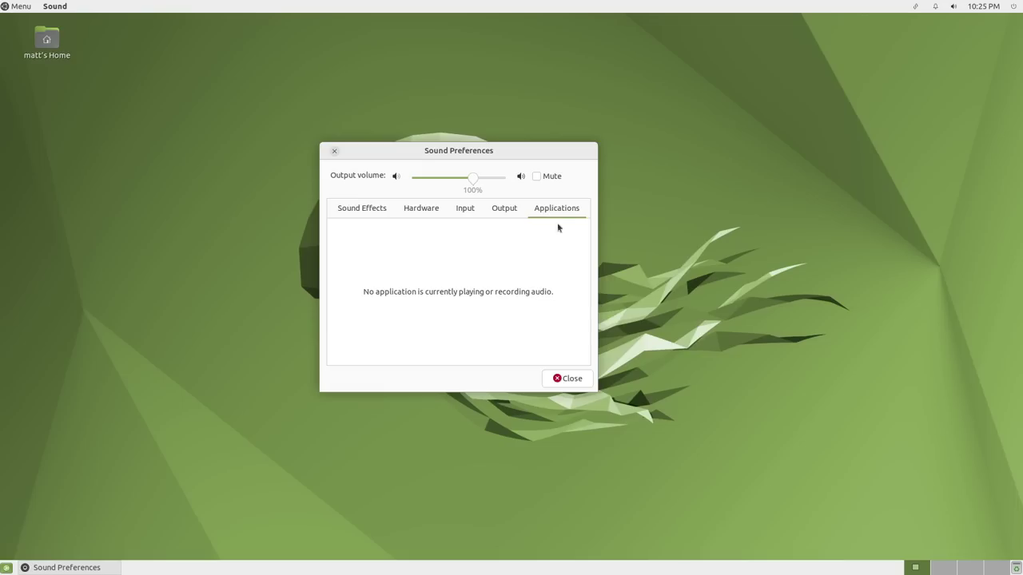
# Step: Close Sound Preferences and choose Suspend from the session and power menu
pyautogui.click(570, 380)
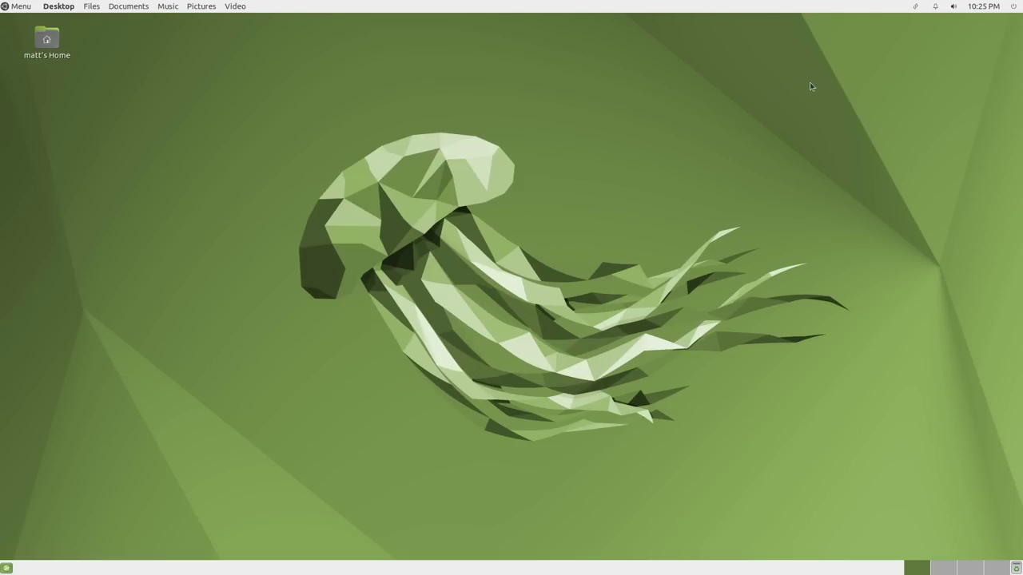
pyautogui.click(1014, 7)
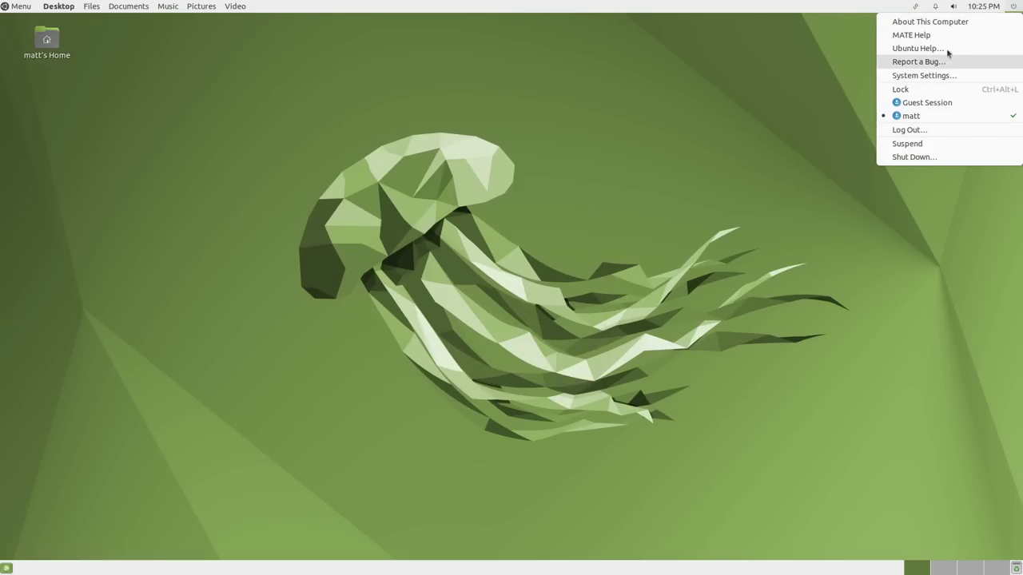
pyautogui.click(949, 140)
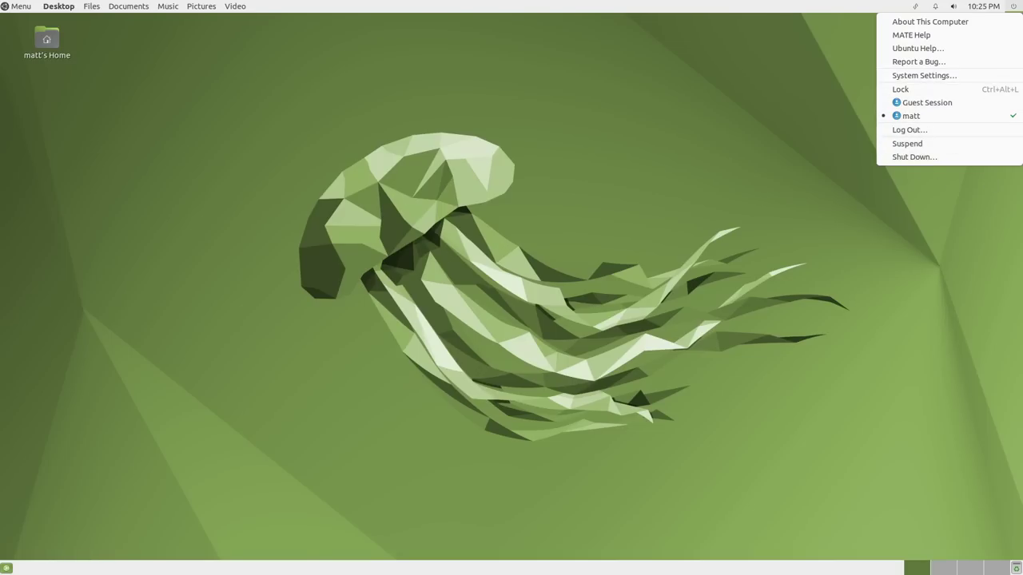